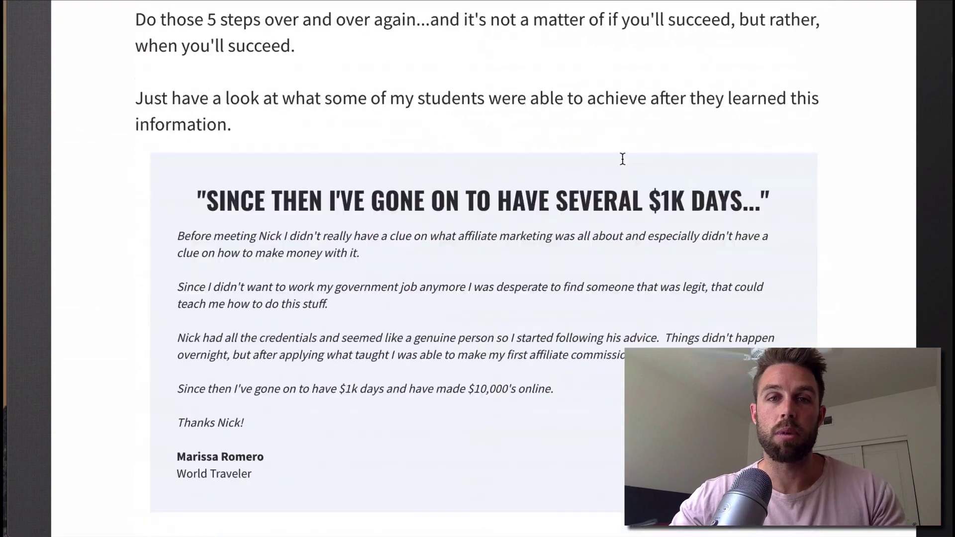
scroll(622, 159, down, 16)
Step: Scroll up and down through the affiliate-marketing sales page copy
scroll(622, 159, up, 9)
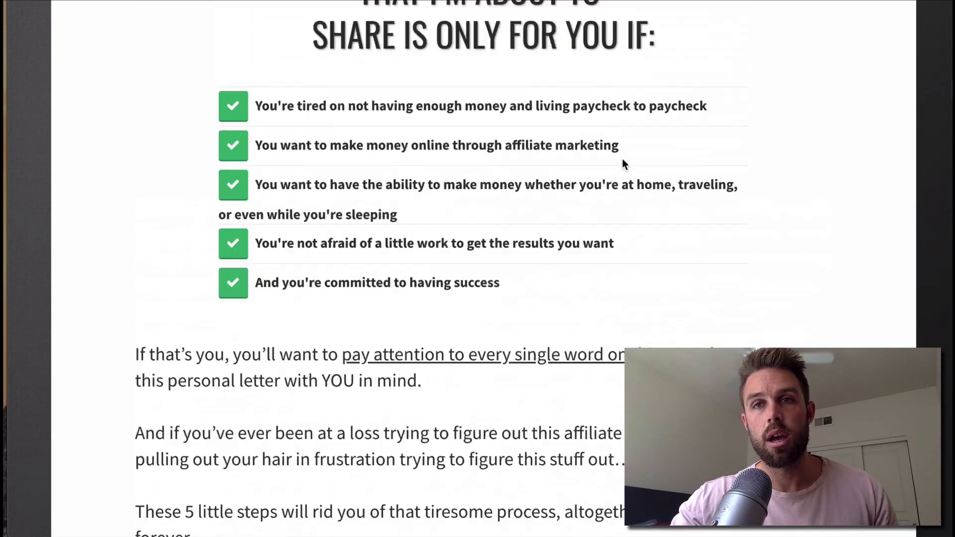
scroll(622, 159, up, 14)
scroll(622, 159, down, 5)
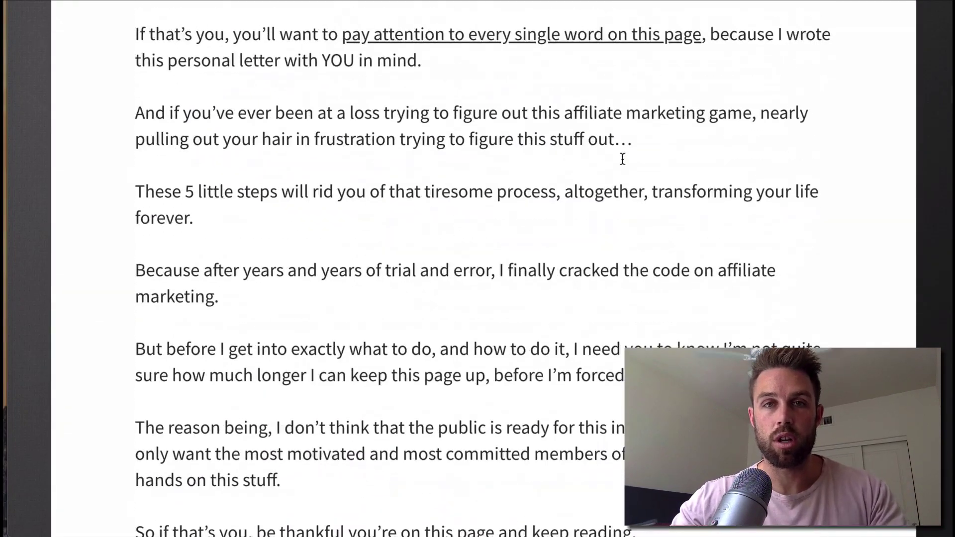
scroll(622, 159, up, 20)
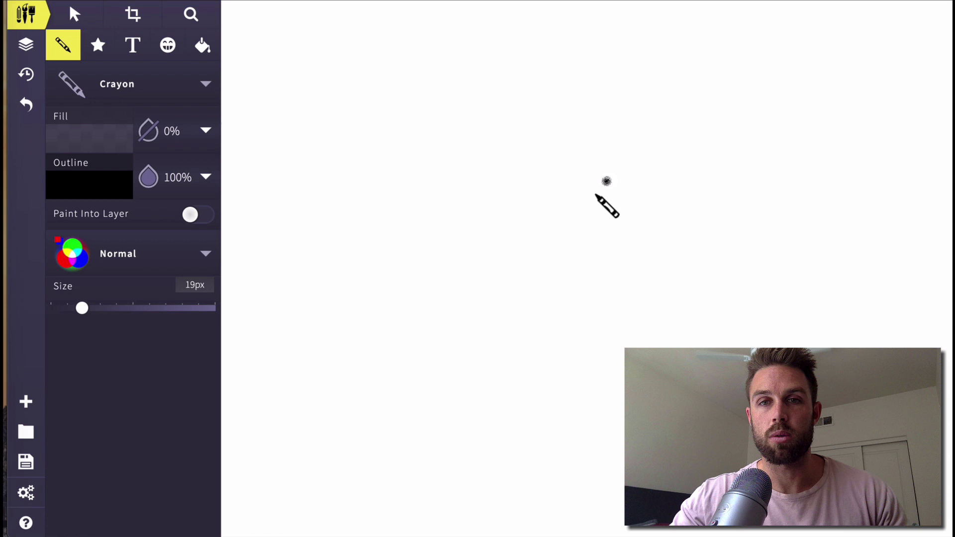
Step: Draw a crayon box with a dollar sign inside and an arrow pointing at it from the right
mouse_move(448, 69)
mouse_down()
mouse_move(452, 171)
mouse_move(538, 173)
mouse_move(505, 73)
mouse_move(447, 78)
mouse_up()
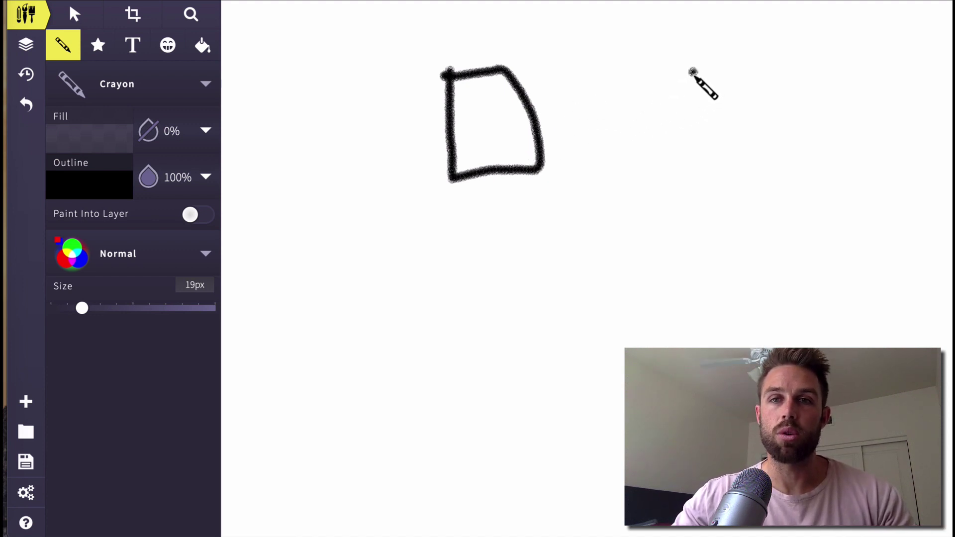
mouse_move(693, 73)
mouse_down()
mouse_move(559, 106)
mouse_move(571, 97)
mouse_move(560, 118)
mouse_move(572, 124)
mouse_up()
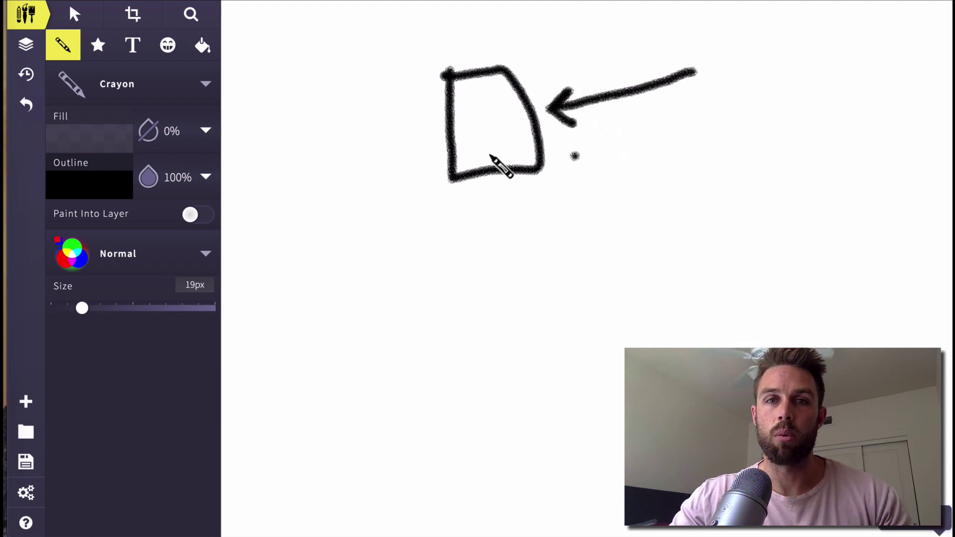
mouse_move(493, 99)
mouse_down()
mouse_move(505, 135)
mouse_move(473, 151)
mouse_move(482, 99)
mouse_move(496, 157)
mouse_up()
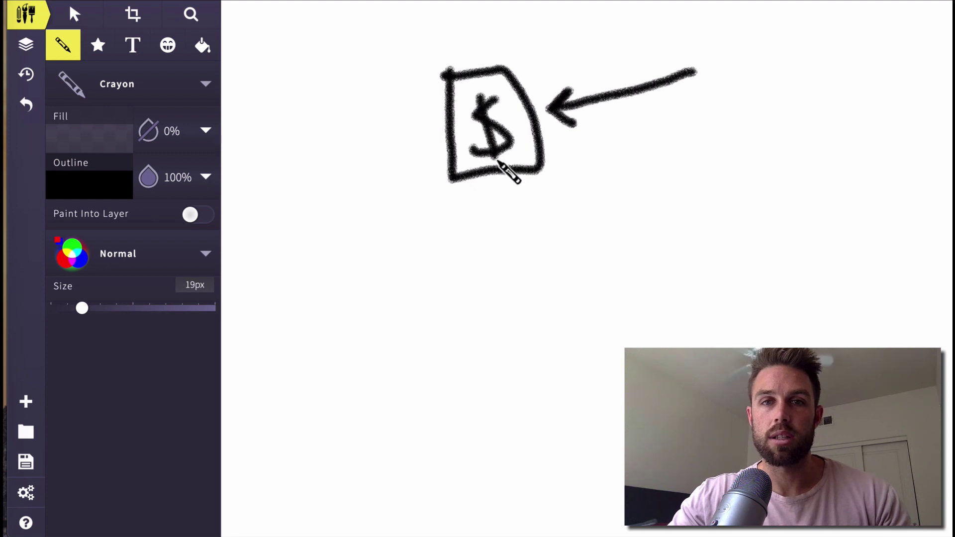
drag(491, 90, 495, 158)
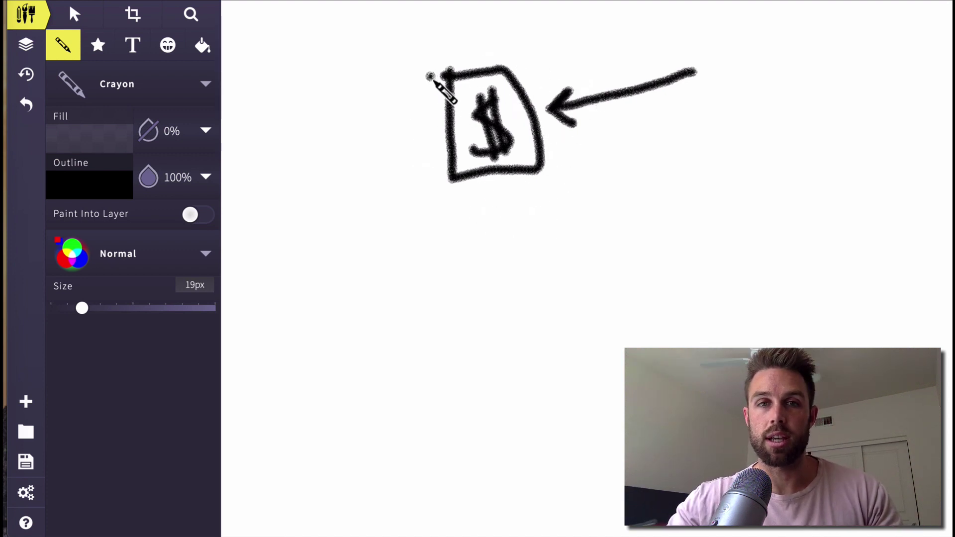
Step: Draw a line leading left from the box to a large dollar sign
drag(448, 120, 409, 121)
drag(330, 127, 321, 119)
mouse_move(329, 68)
mouse_down()
mouse_move(294, 97)
mouse_move(348, 177)
mouse_move(302, 126)
mouse_up()
drag(296, 64, 325, 213)
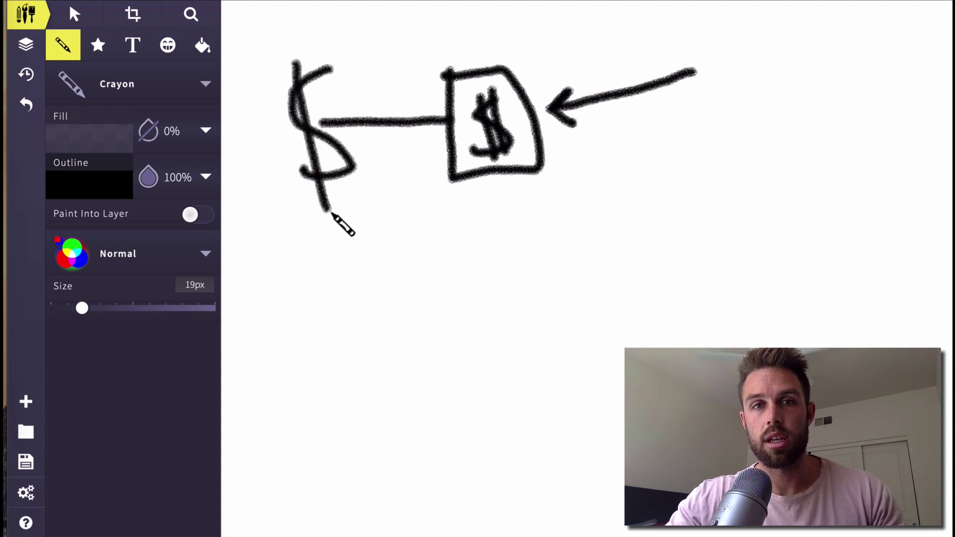
click(309, 47)
drag(317, 102, 329, 206)
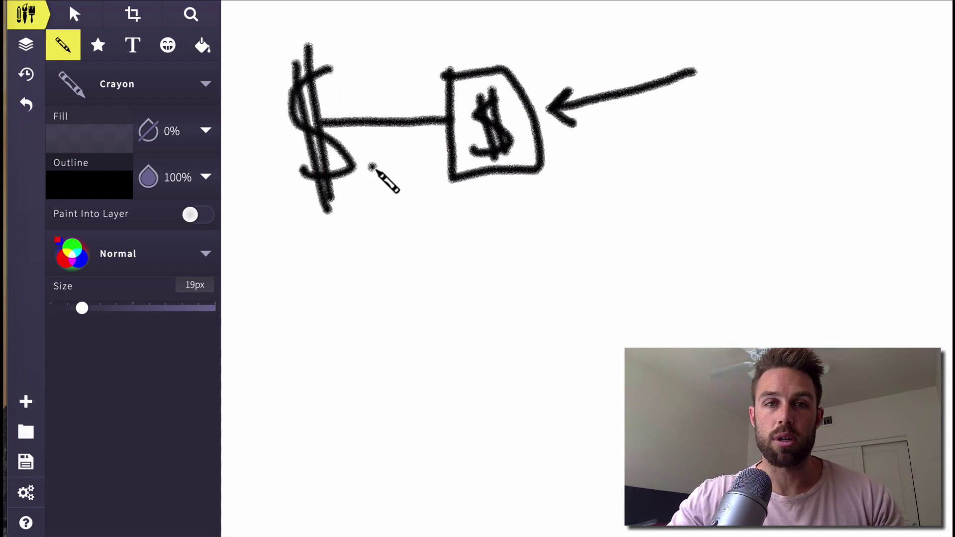
Step: Write 40 beside the left dollar sign and circle it, and draw a stick figure
mouse_move(371, 164)
mouse_down()
mouse_move(374, 201)
mouse_move(395, 195)
mouse_move(396, 229)
mouse_up()
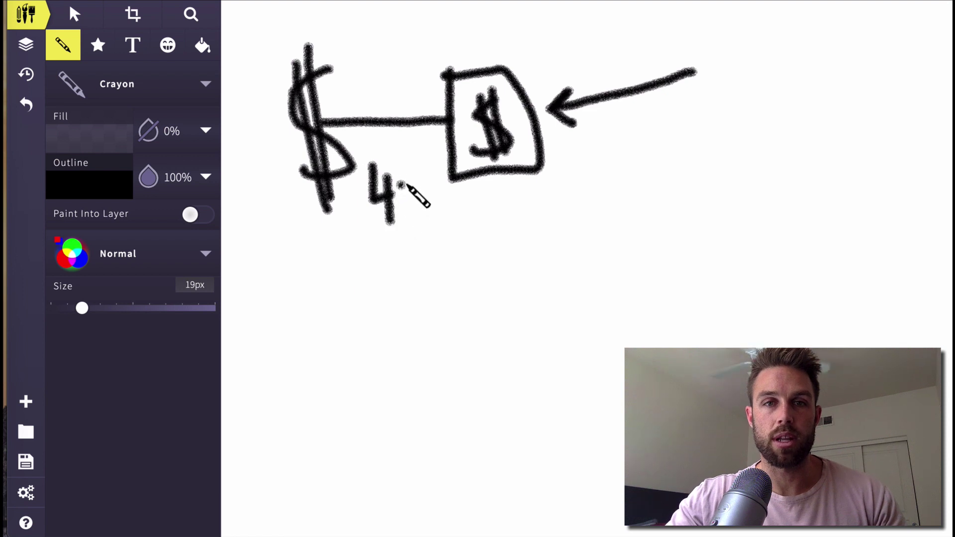
mouse_move(413, 164)
mouse_down()
mouse_move(418, 216)
mouse_move(410, 172)
mouse_move(403, 174)
mouse_up()
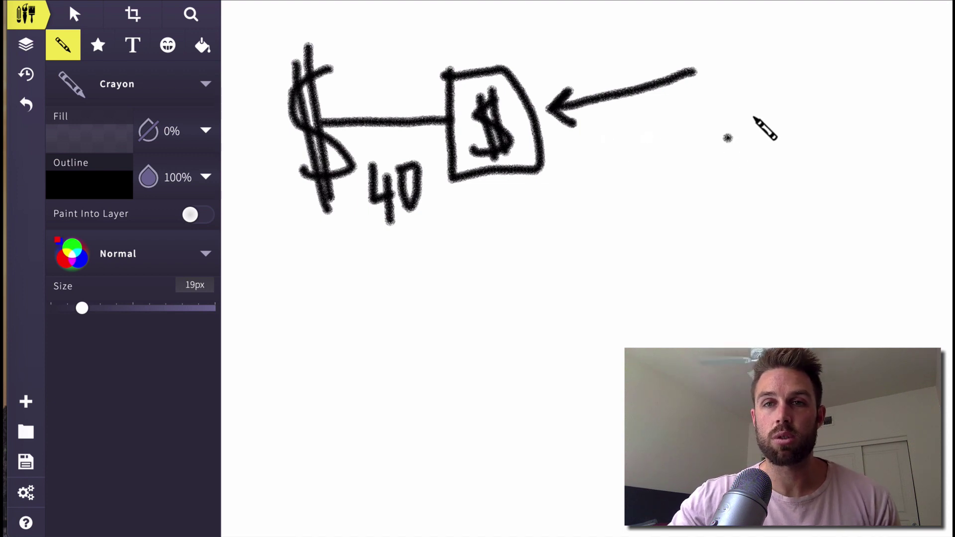
mouse_move(791, 49)
mouse_down()
mouse_move(777, 79)
mouse_move(775, 117)
mouse_move(790, 112)
mouse_move(782, 153)
mouse_move(765, 167)
mouse_move(812, 173)
mouse_up()
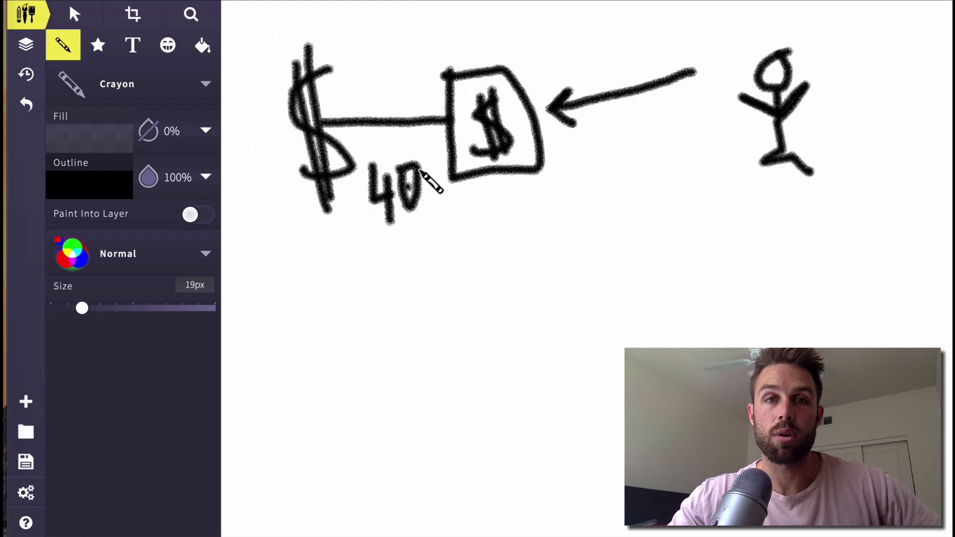
mouse_move(386, 181)
mouse_down()
mouse_move(433, 213)
mouse_move(382, 168)
mouse_up()
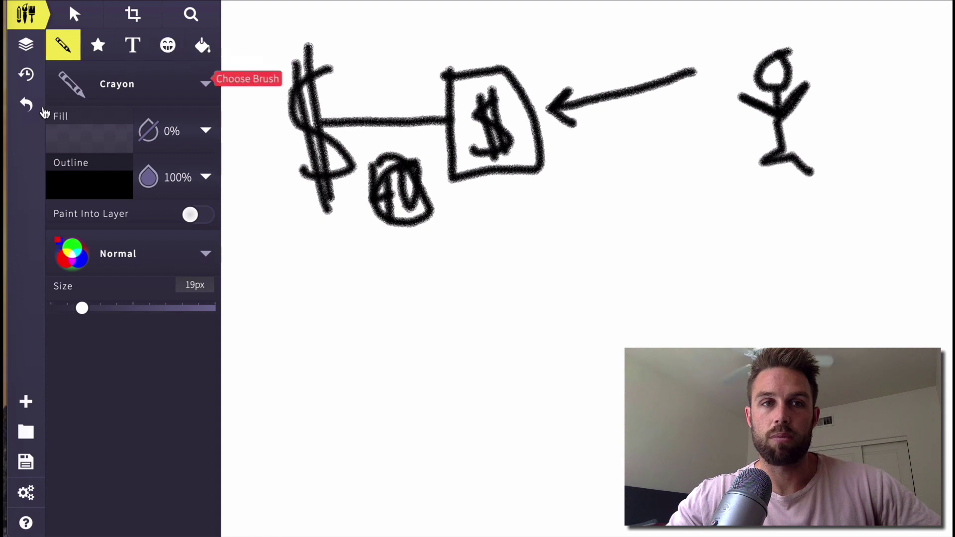
Step: Undo all the earlier crayon strokes to clear the canvas
click(26, 112)
click(26, 112)
click(26, 112)
click(26, 112)
click(25, 112)
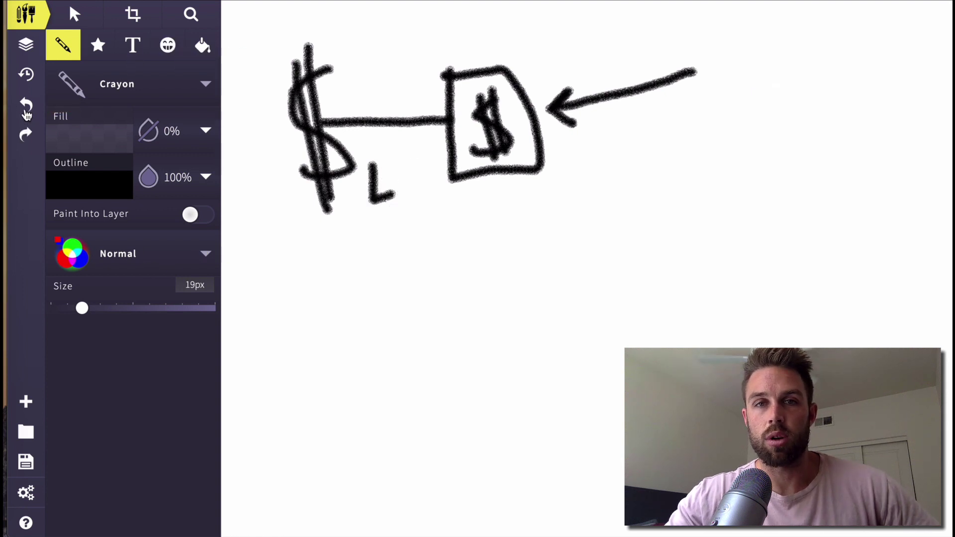
click(26, 111)
click(26, 112)
click(26, 112)
click(26, 112)
click(26, 112)
click(25, 112)
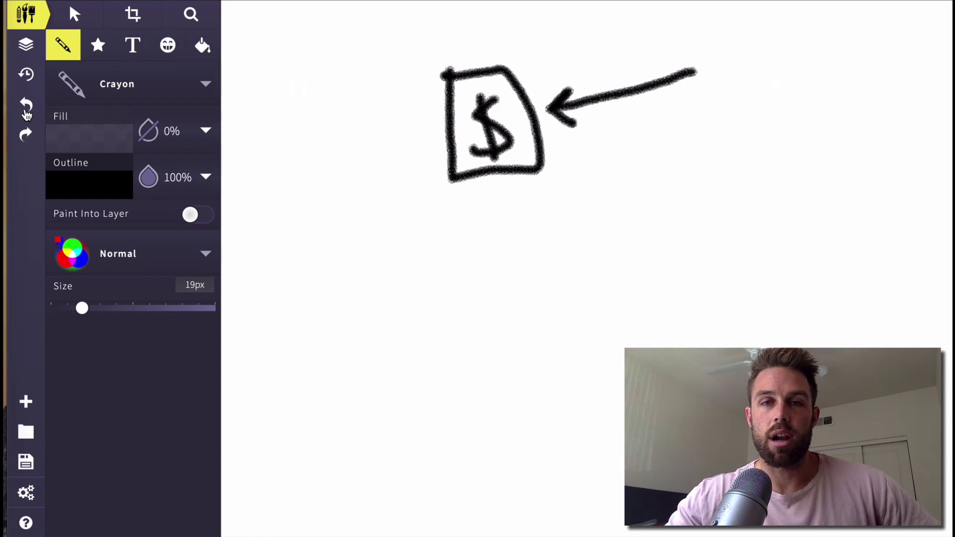
click(26, 112)
click(25, 112)
click(25, 112)
click(26, 112)
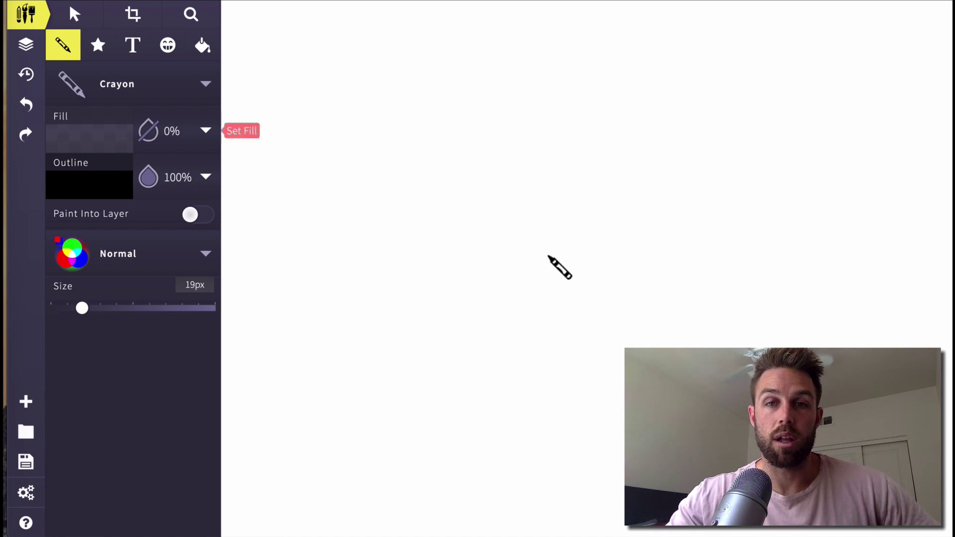
Step: Draw a crayon loop containing the text 'Audience', with a downward arrow beneath it
mouse_move(645, 206)
mouse_down()
mouse_move(496, 224)
mouse_move(472, 256)
mouse_move(561, 339)
mouse_move(628, 351)
mouse_move(724, 304)
mouse_move(663, 194)
mouse_move(626, 204)
mouse_up()
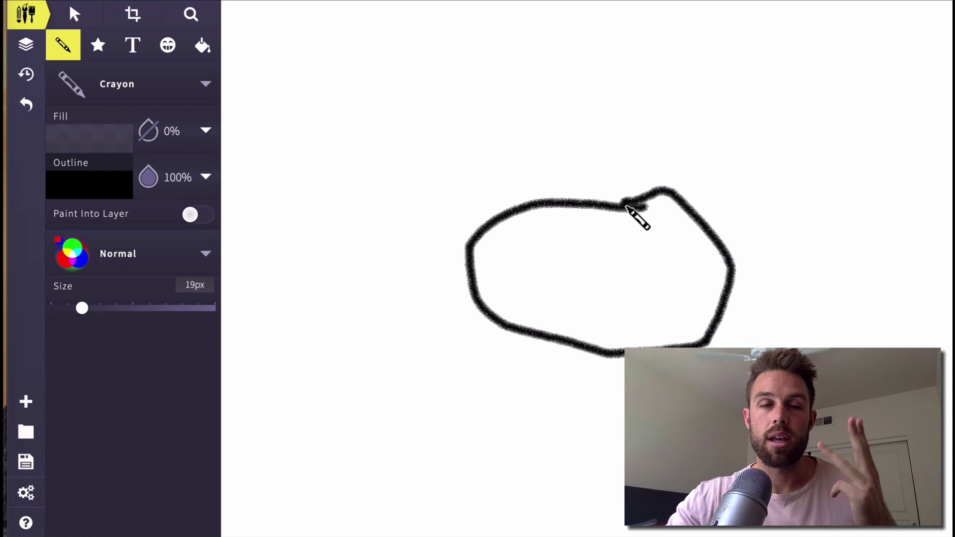
click(606, 254)
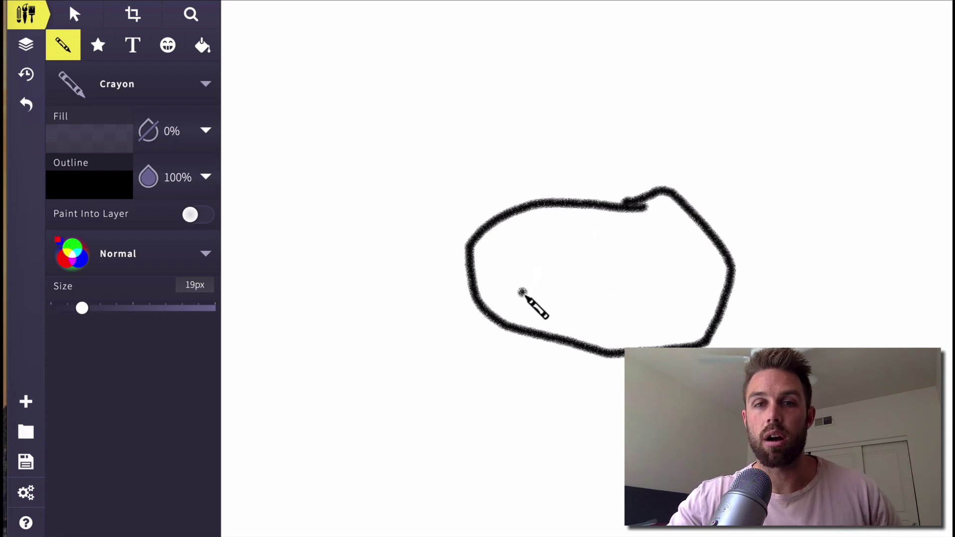
click(134, 45)
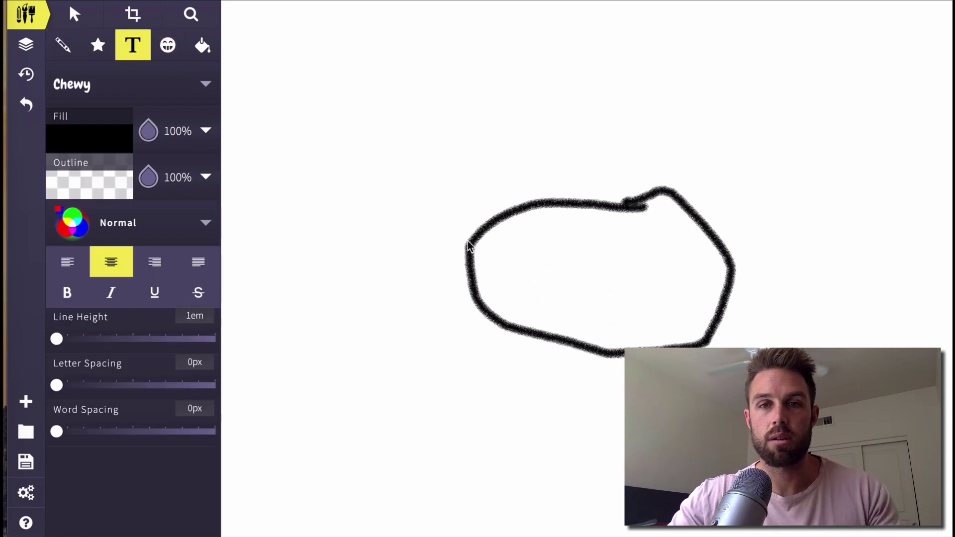
click(506, 256)
text(Audience)
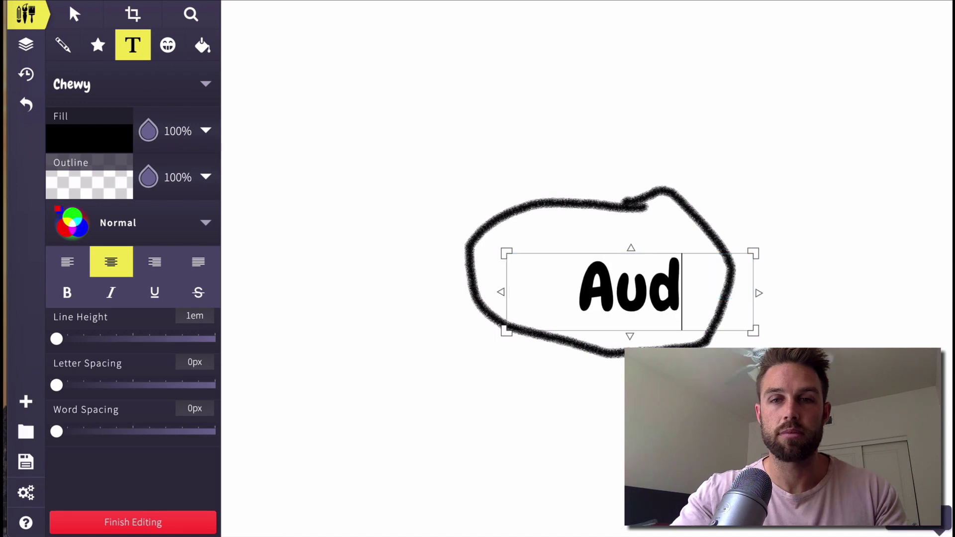
click(714, 162)
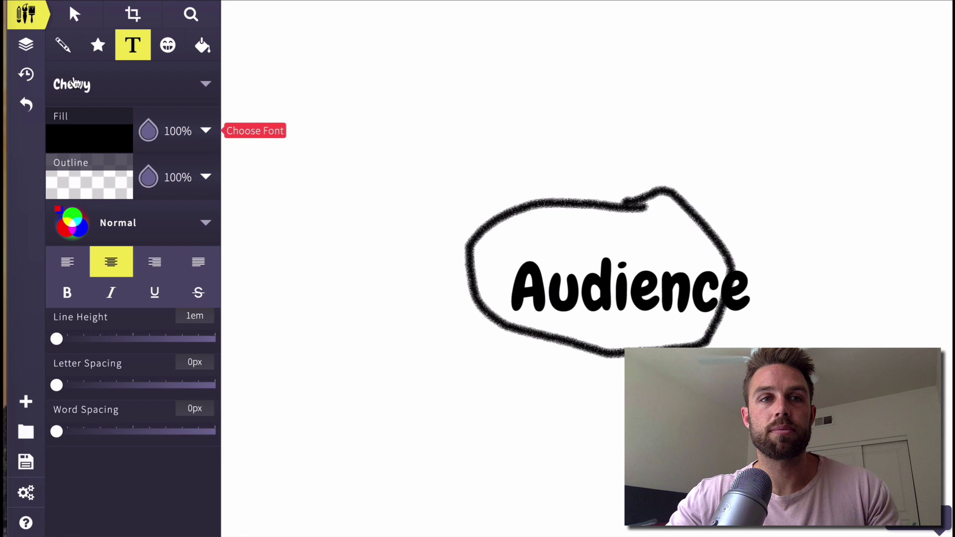
click(63, 47)
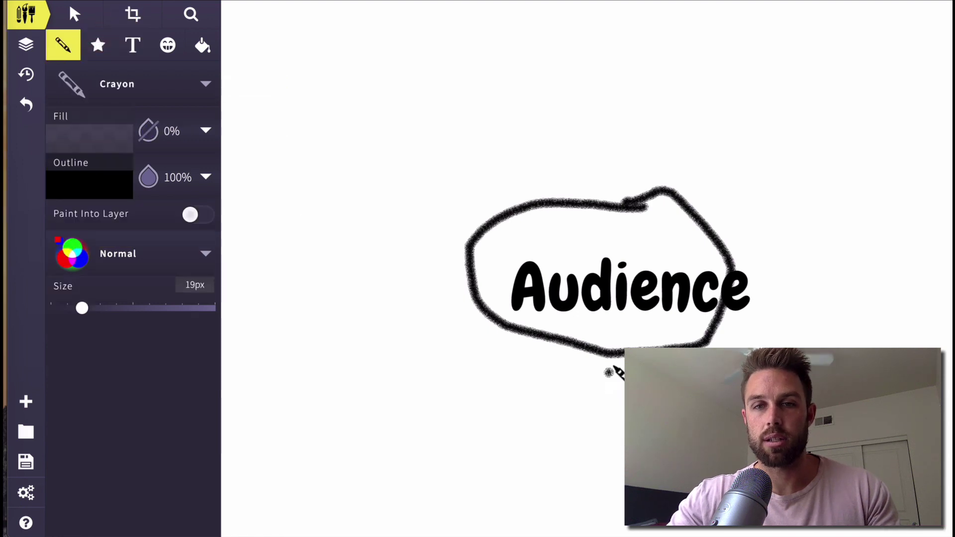
mouse_move(615, 356)
mouse_down()
mouse_move(617, 407)
mouse_move(641, 382)
mouse_up()
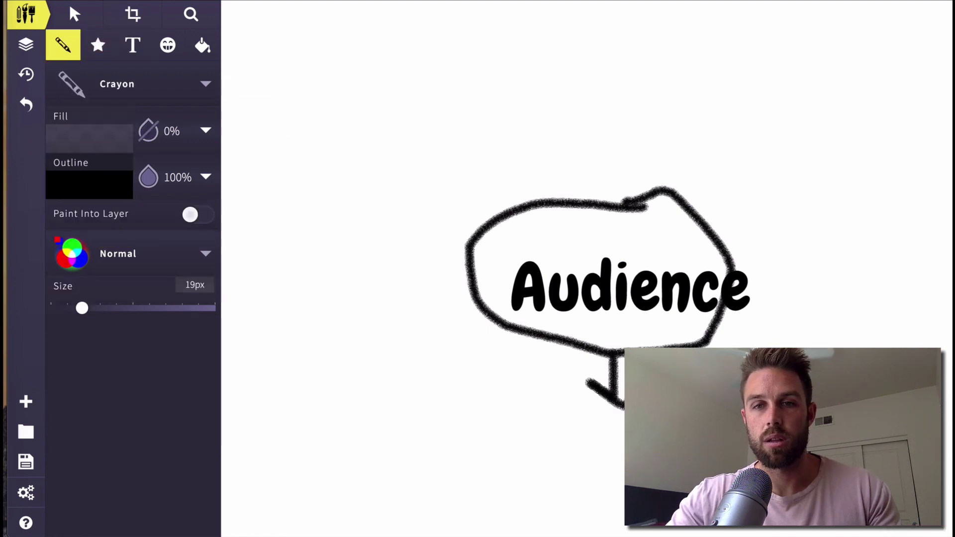
Step: Add a text box below the arrow reading 'Creators', then start a second line 'Prod'
click(134, 48)
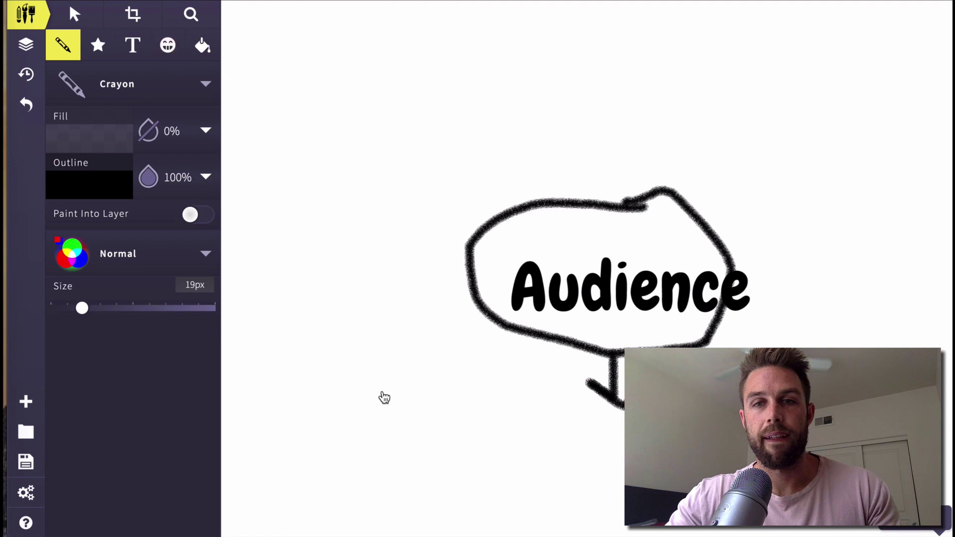
click(548, 449)
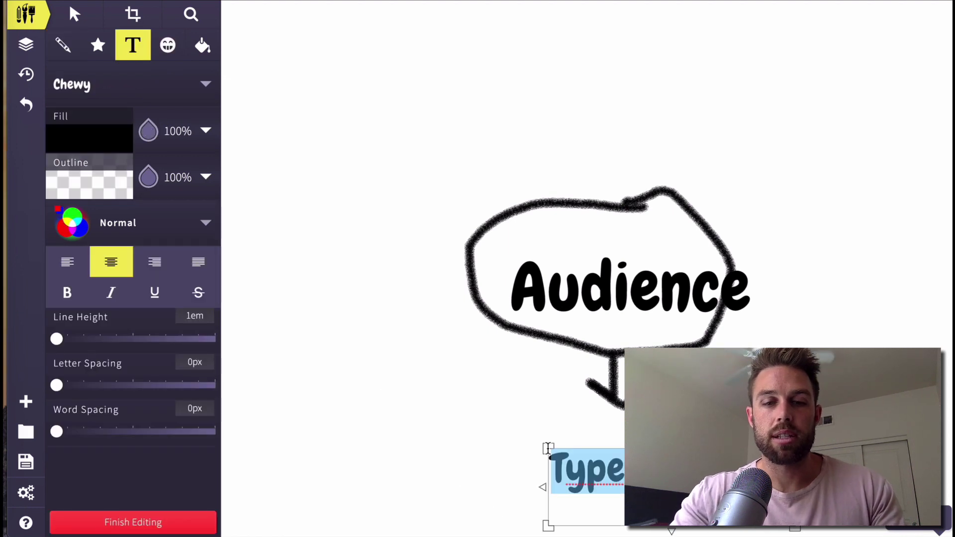
key(BackSpace)
text(C)
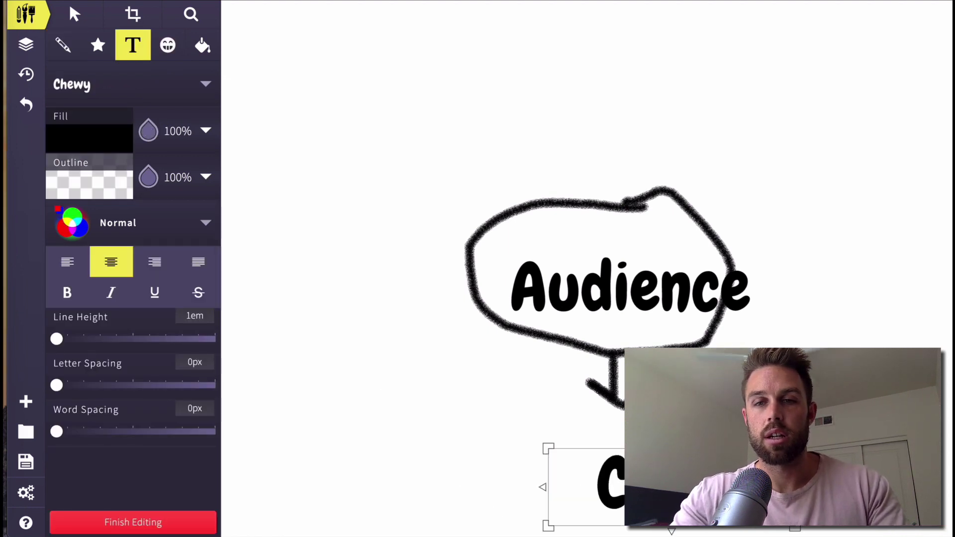
text(rea)
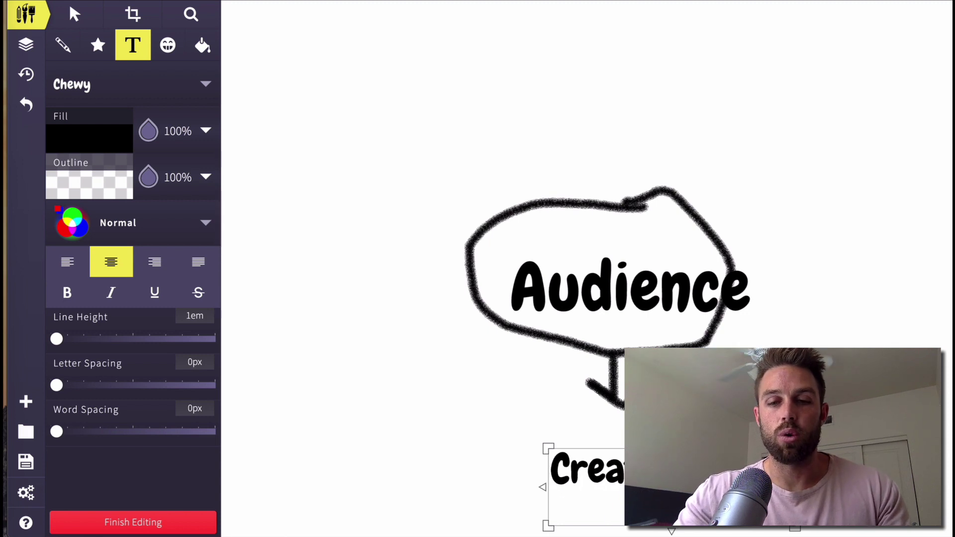
text(tors)
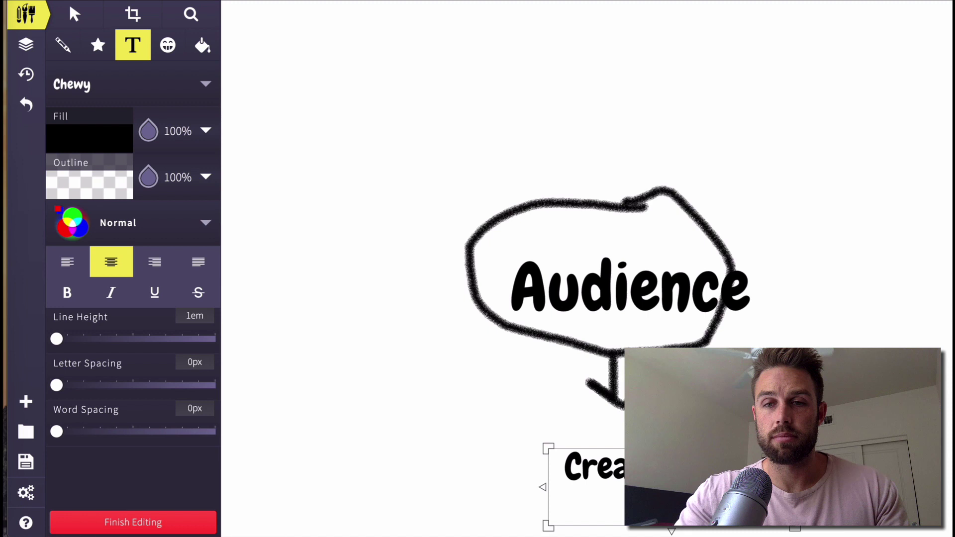
key(Return)
text(P)
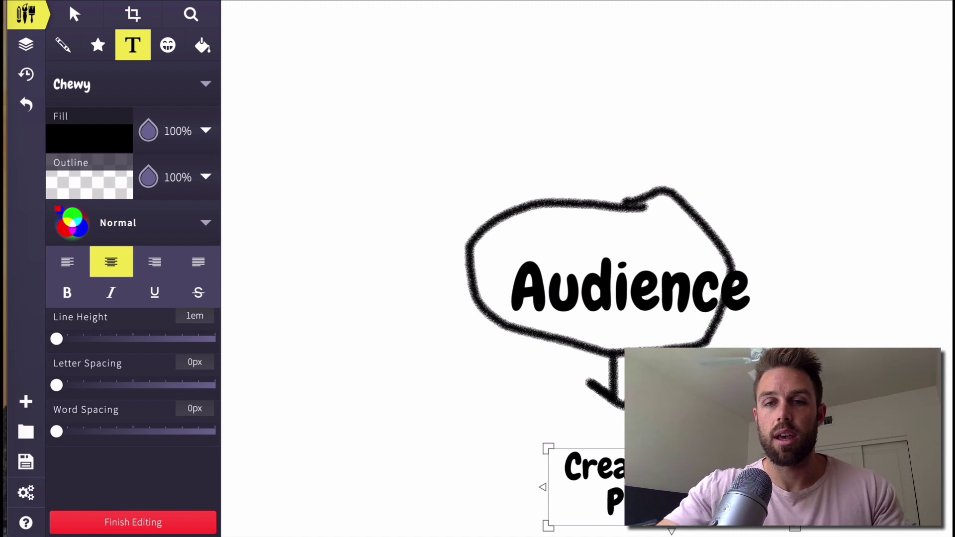
text(ro)
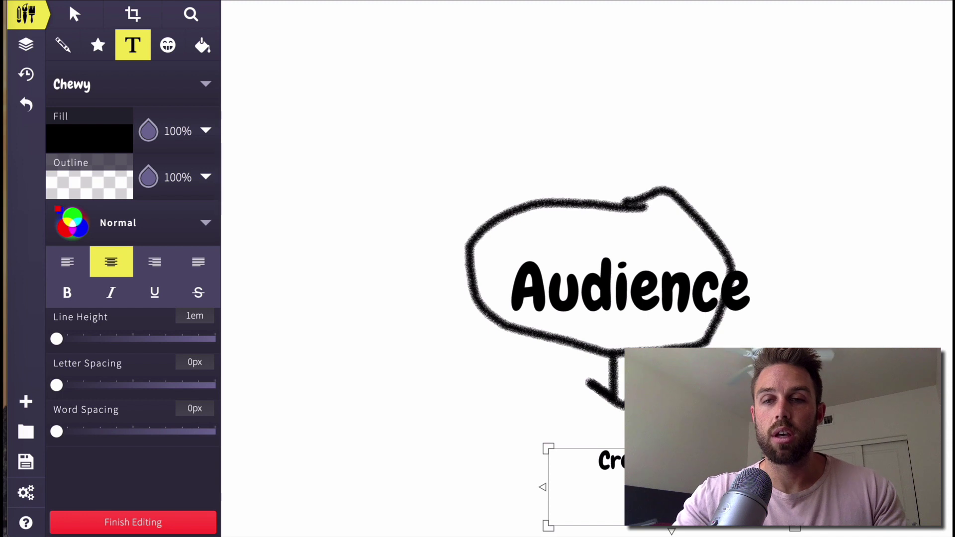
text(d)
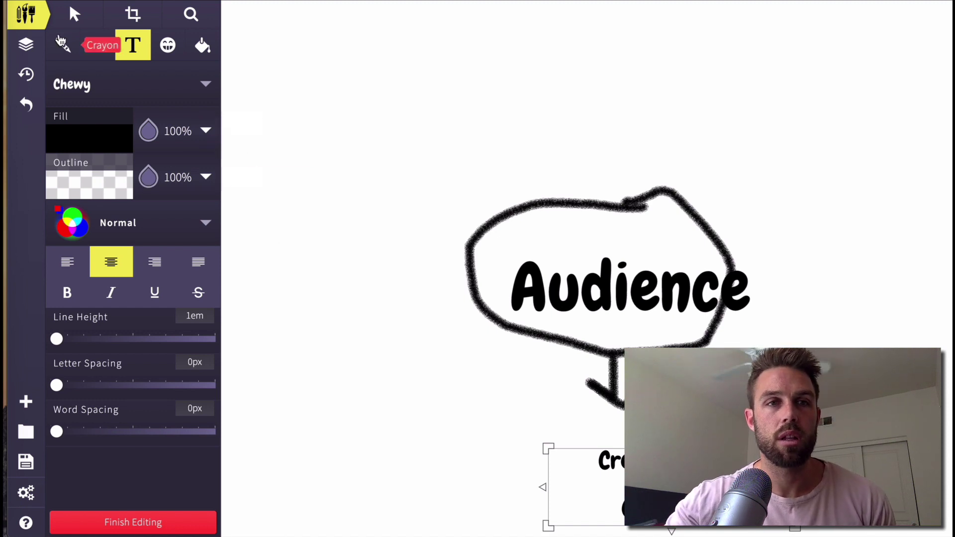
Step: Move the Audience label up and left so it sits centred in its bubble
click(74, 15)
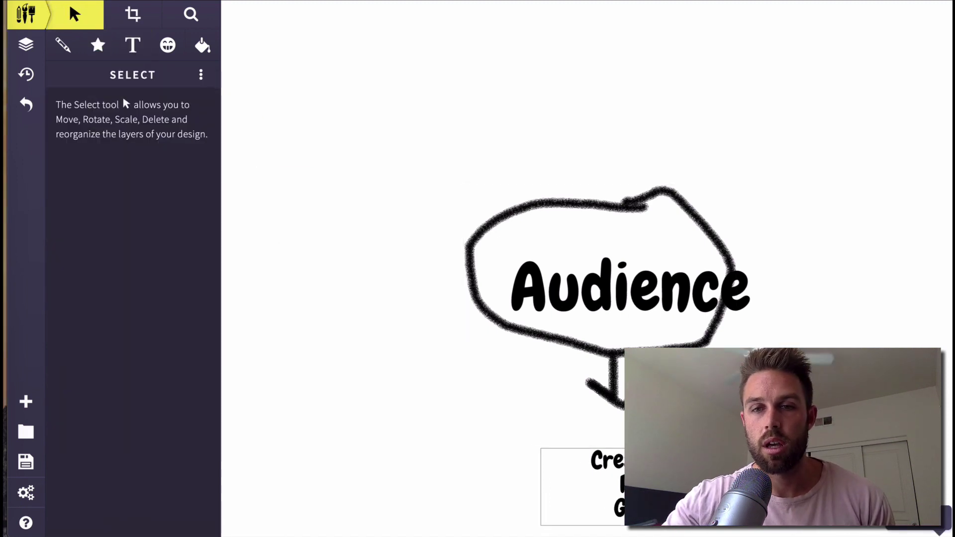
click(582, 463)
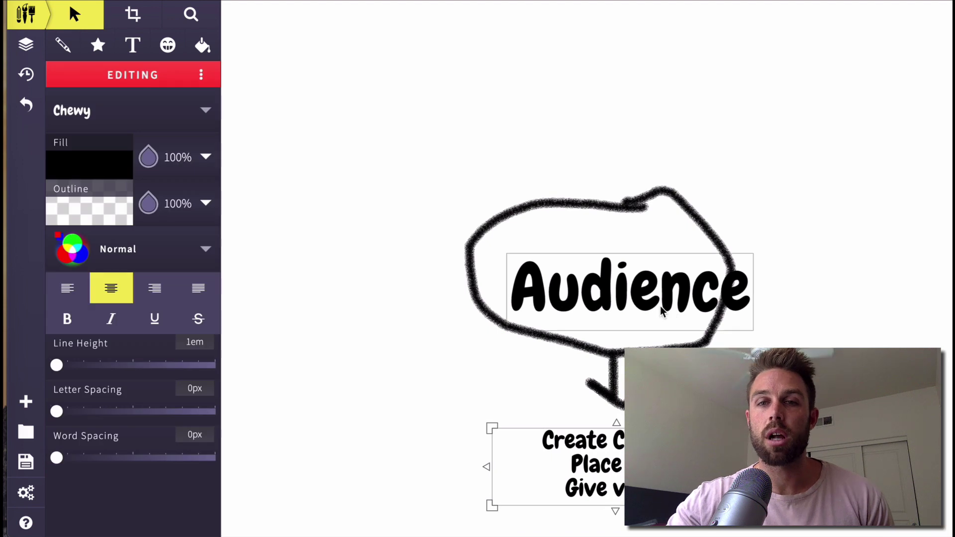
drag(660, 306, 625, 293)
click(884, 242)
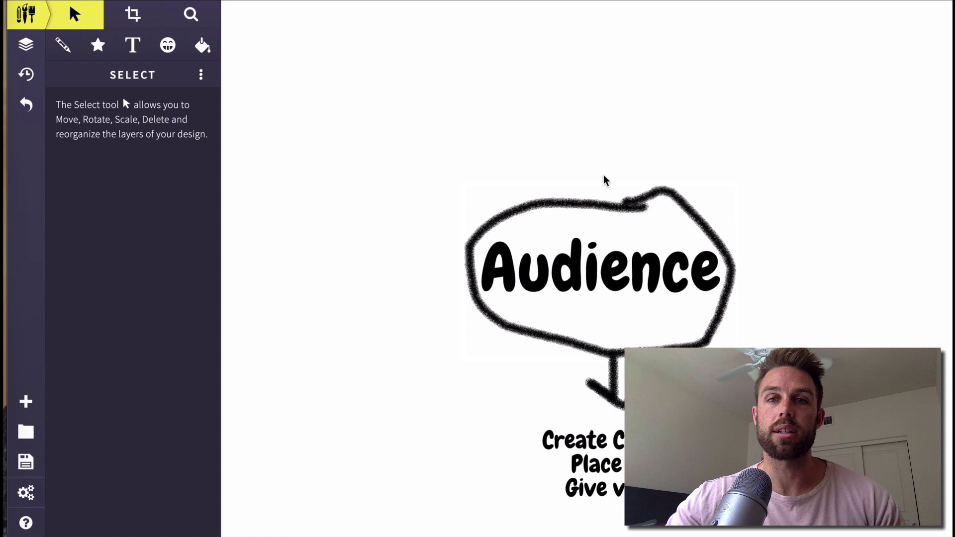
click(63, 45)
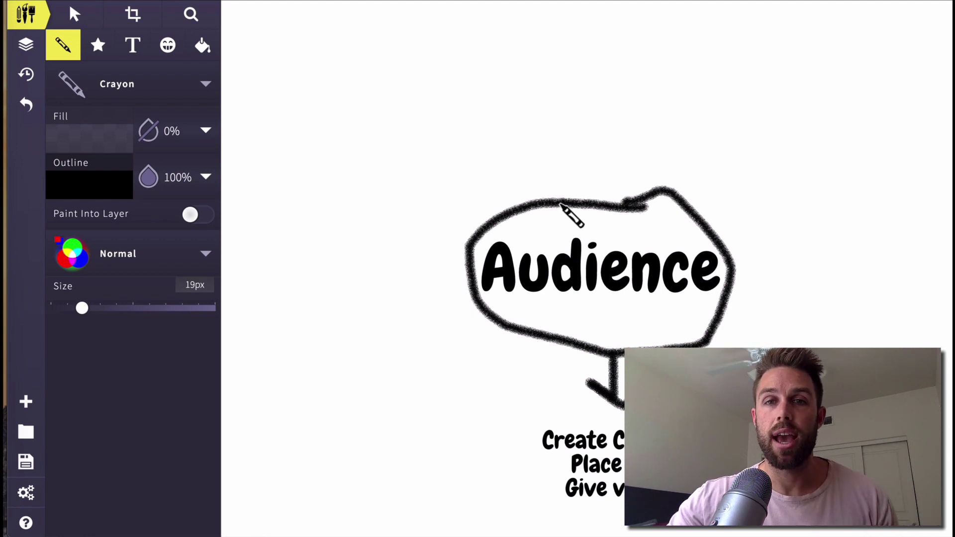
Step: Draw an upward crayon arrow from the bubble to a new box containing a dollar sign
mouse_move(559, 200)
mouse_down()
mouse_move(523, 142)
mouse_move(528, 131)
mouse_move(549, 146)
mouse_up()
mouse_move(483, 33)
mouse_down()
mouse_move(483, 112)
mouse_move(565, 119)
mouse_move(531, 22)
mouse_move(484, 35)
mouse_move(525, 44)
mouse_move(517, 117)
mouse_move(502, 107)
mouse_up()
drag(511, 38, 510, 91)
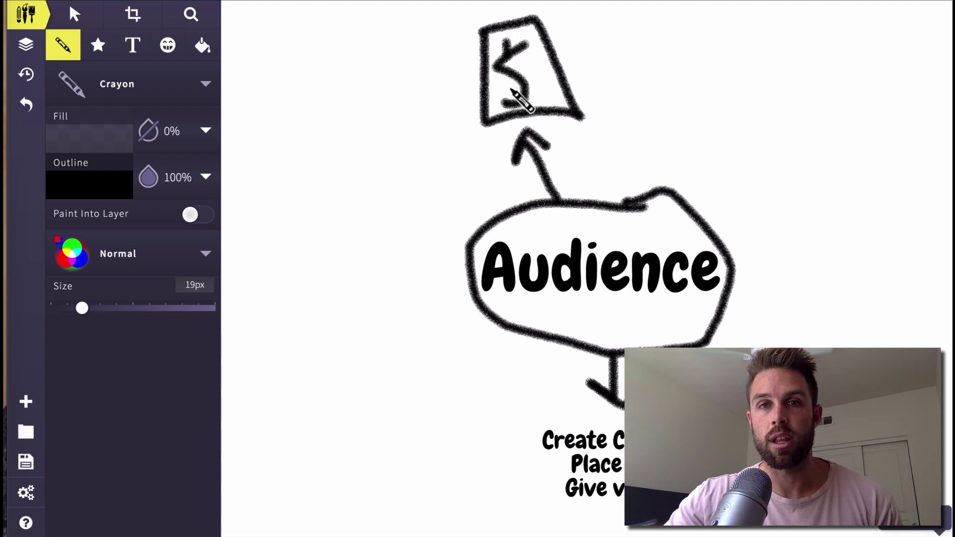
drag(522, 37, 522, 110)
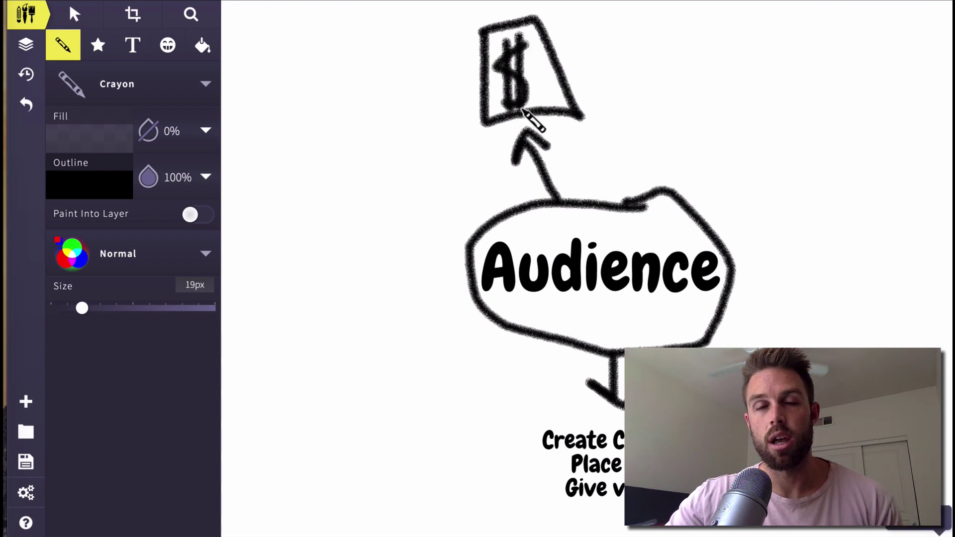
click(735, 332)
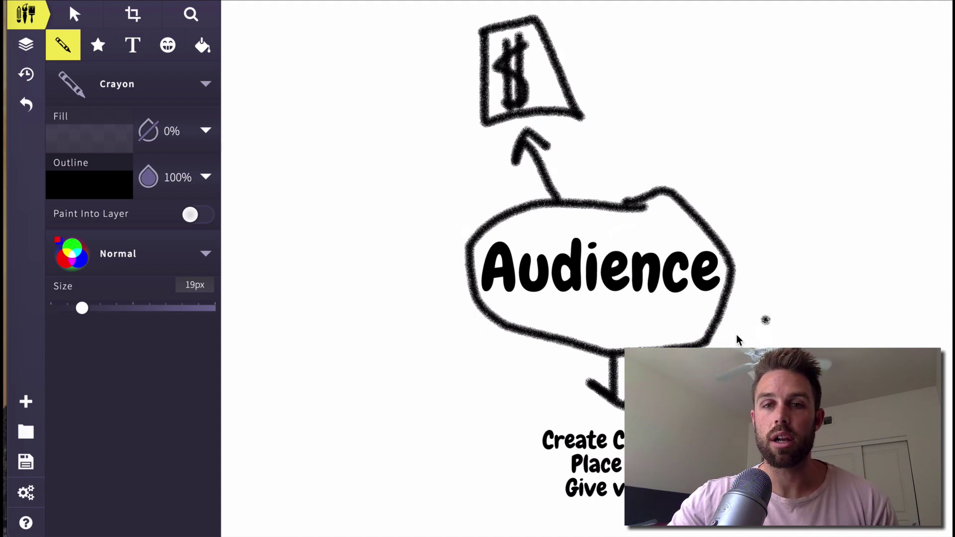
Step: Trace a crayon outline around the content list and a larger loop around the Audience bubble
mouse_move(628, 410)
mouse_down()
mouse_move(518, 486)
mouse_move(636, 527)
mouse_up()
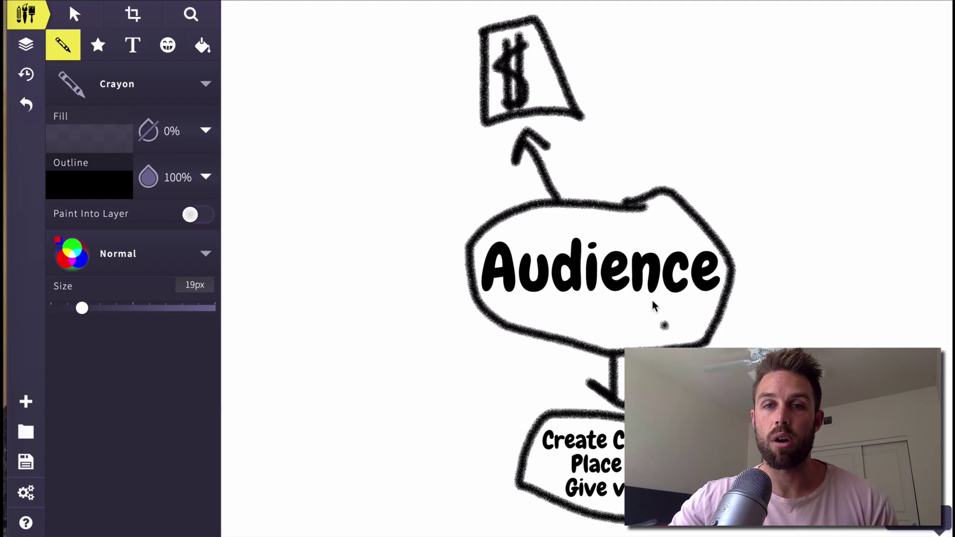
drag(604, 198, 426, 251)
mouse_move(430, 322)
mouse_down()
mouse_move(736, 383)
mouse_move(712, 192)
mouse_move(497, 169)
mouse_move(431, 289)
mouse_move(539, 398)
mouse_move(566, 412)
mouse_move(812, 302)
mouse_move(735, 174)
mouse_up()
drag(650, 143, 516, 166)
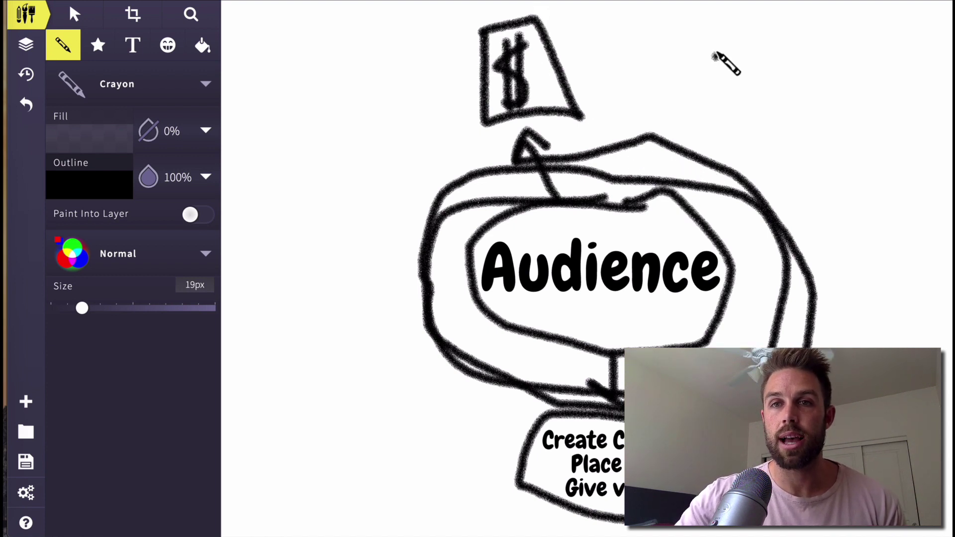
Step: Draw two more crayon boxes at the top, each with an arrow up from the outer loop
mouse_move(668, 20)
mouse_down()
mouse_move(674, 105)
mouse_move(750, 94)
mouse_move(712, 9)
mouse_move(661, 20)
mouse_up()
mouse_move(804, 9)
mouse_down()
mouse_move(811, 102)
mouse_move(878, 88)
mouse_up()
drag(871, 56, 788, 7)
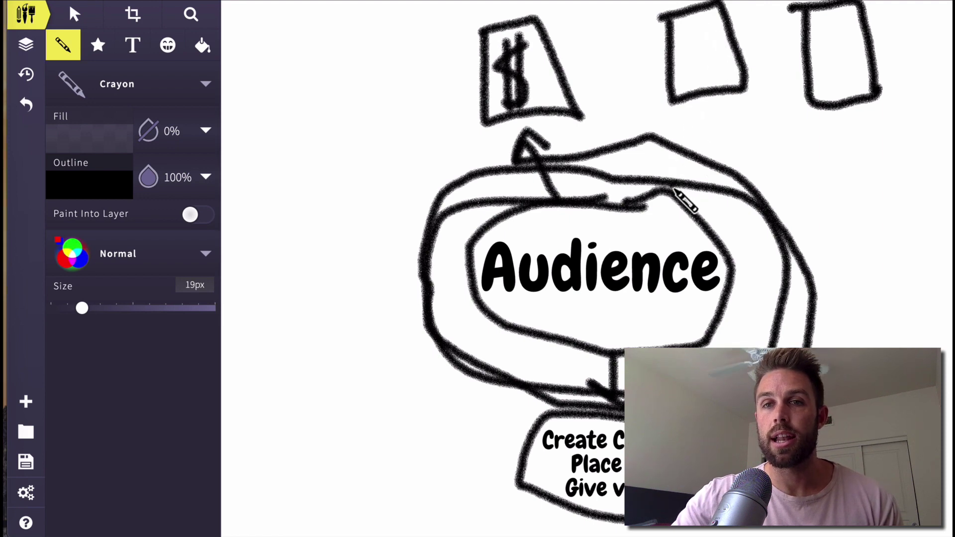
mouse_move(674, 188)
mouse_down()
mouse_move(693, 119)
mouse_move(682, 98)
mouse_move(676, 121)
mouse_up()
drag(706, 92, 708, 132)
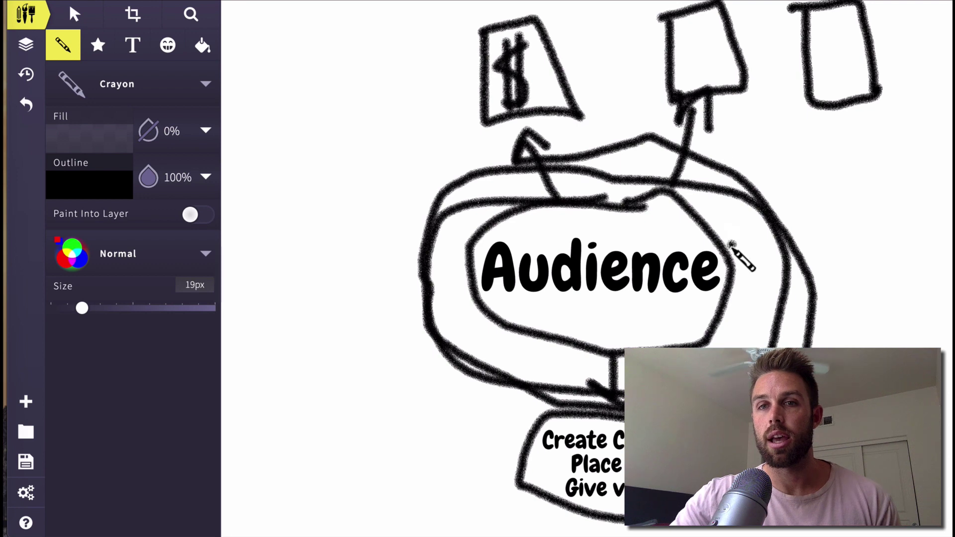
mouse_move(727, 241)
mouse_down()
mouse_move(811, 131)
mouse_move(784, 123)
mouse_move(825, 149)
mouse_up()
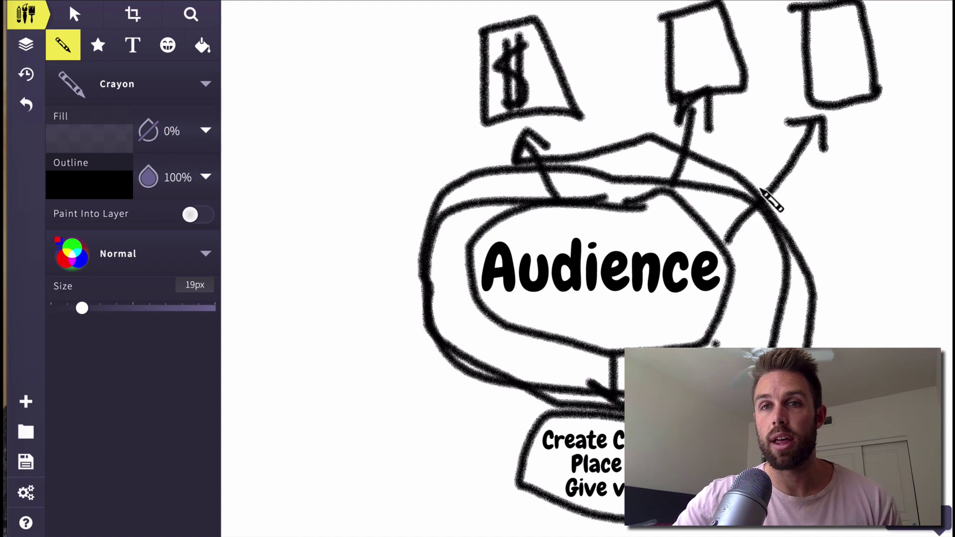
Step: Draw dollar signs inside the middle and right boxes
mouse_move(709, 26)
mouse_down()
mouse_move(712, 61)
mouse_move(681, 79)
mouse_up()
mouse_move(849, 25)
mouse_down()
mouse_move(827, 47)
mouse_move(827, 91)
mouse_up()
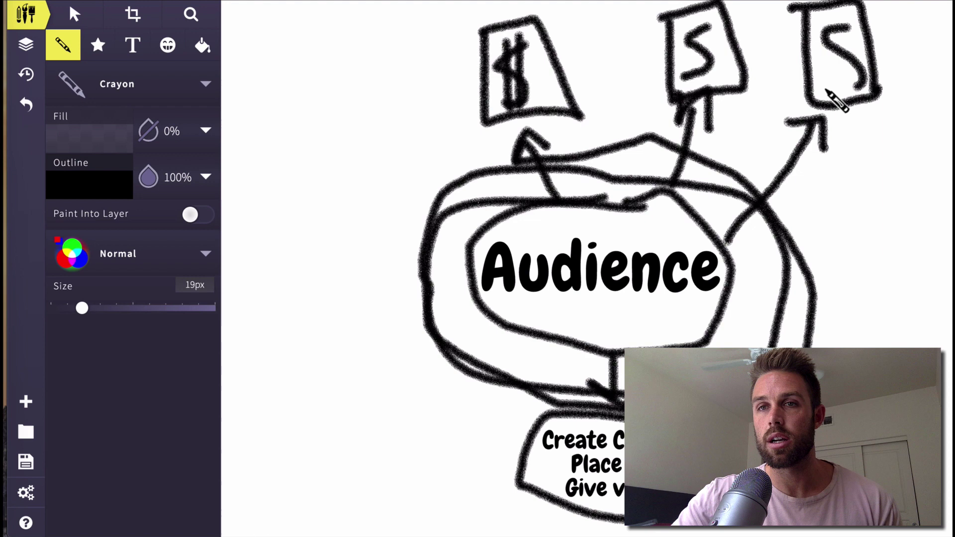
drag(841, 19, 844, 100)
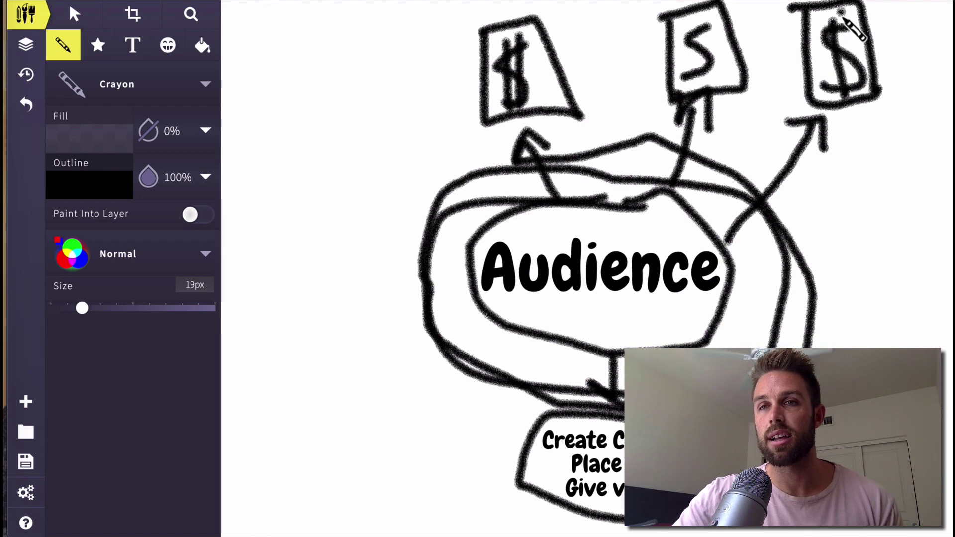
drag(842, 15, 853, 90)
drag(694, 20, 698, 78)
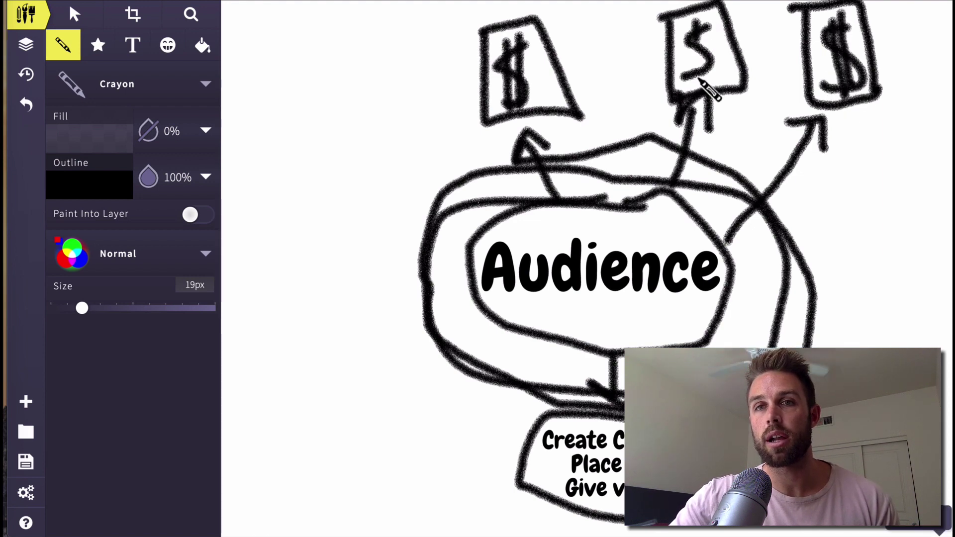
drag(706, 18, 710, 78)
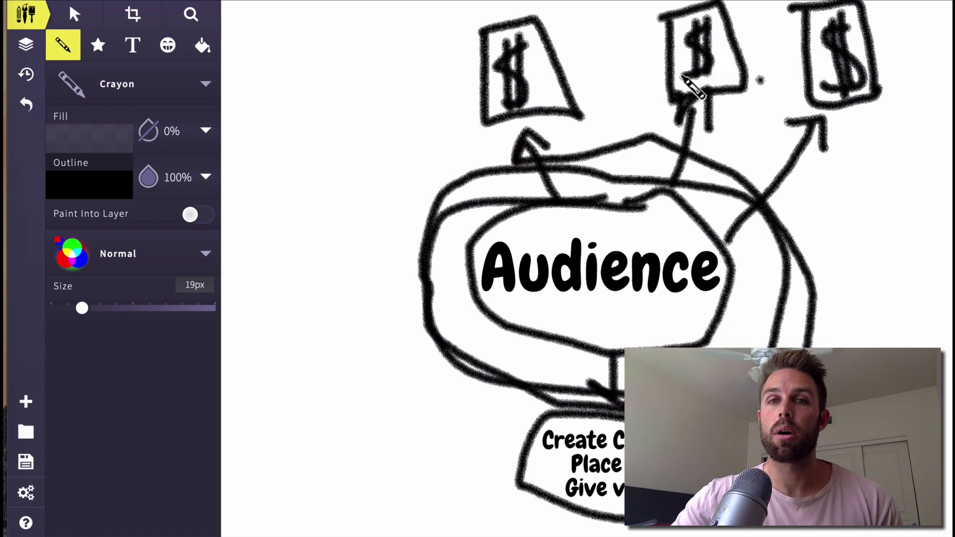
Step: Write 40% left of the first box and 100% beside the middle box
drag(391, 45, 409, 102)
click(432, 52)
mouse_move(438, 51)
mouse_down()
mouse_move(452, 76)
mouse_move(461, 70)
mouse_move(476, 105)
mouse_up()
click(458, 65)
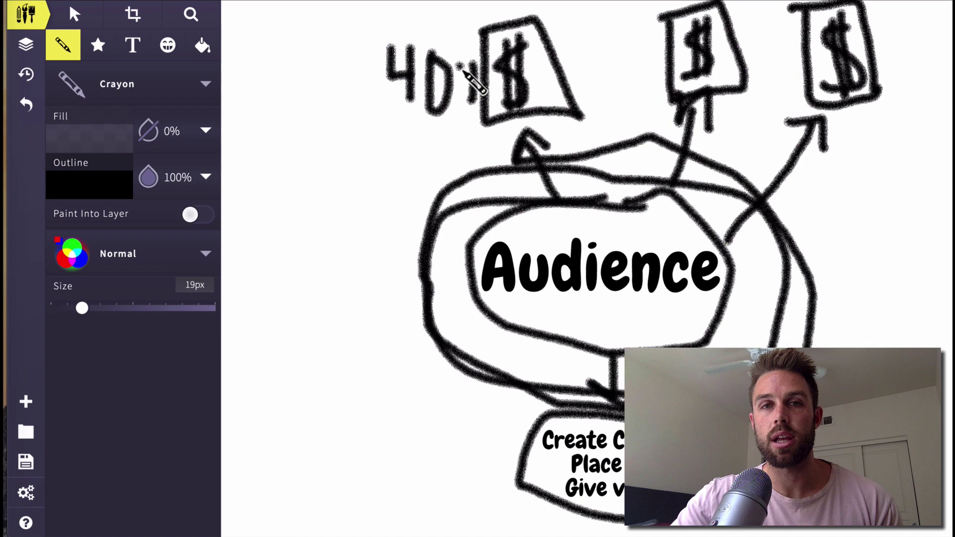
click(537, 88)
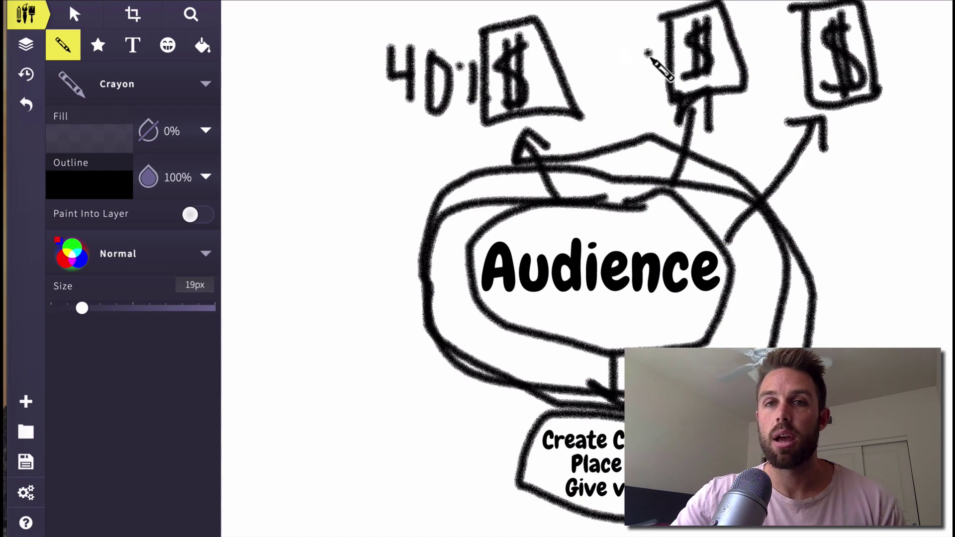
drag(611, 42, 612, 95)
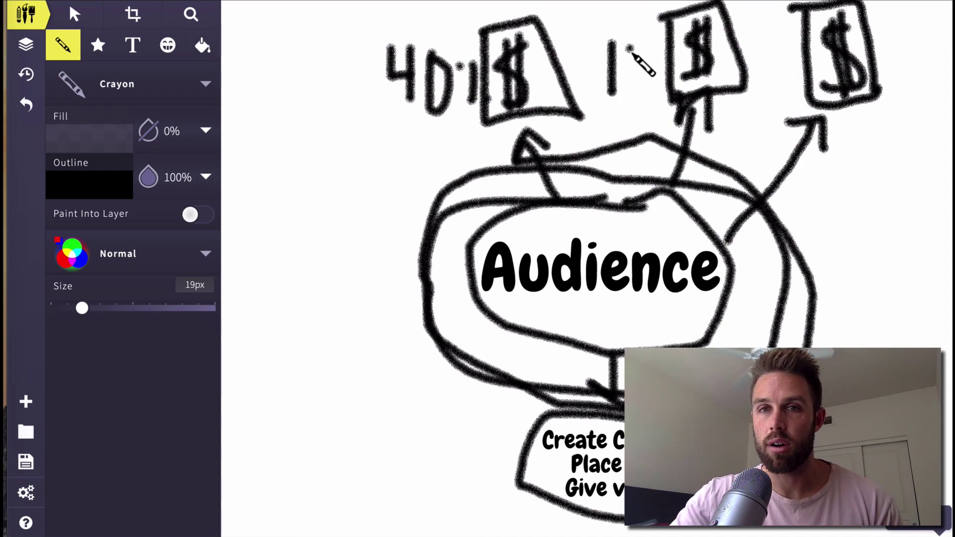
mouse_move(631, 46)
mouse_down()
mouse_move(649, 89)
mouse_move(629, 47)
mouse_up()
click(652, 47)
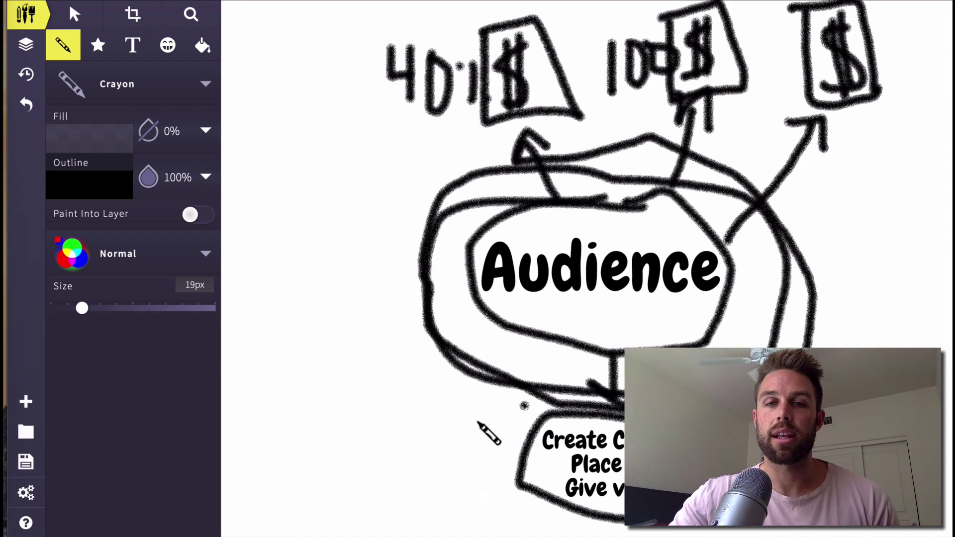
Step: Draw a leftward arrow from the content list and add the note 'Lead magnet (exchanging value for contact details)'
mouse_move(526, 450)
mouse_down()
mouse_move(450, 436)
mouse_move(465, 458)
mouse_up()
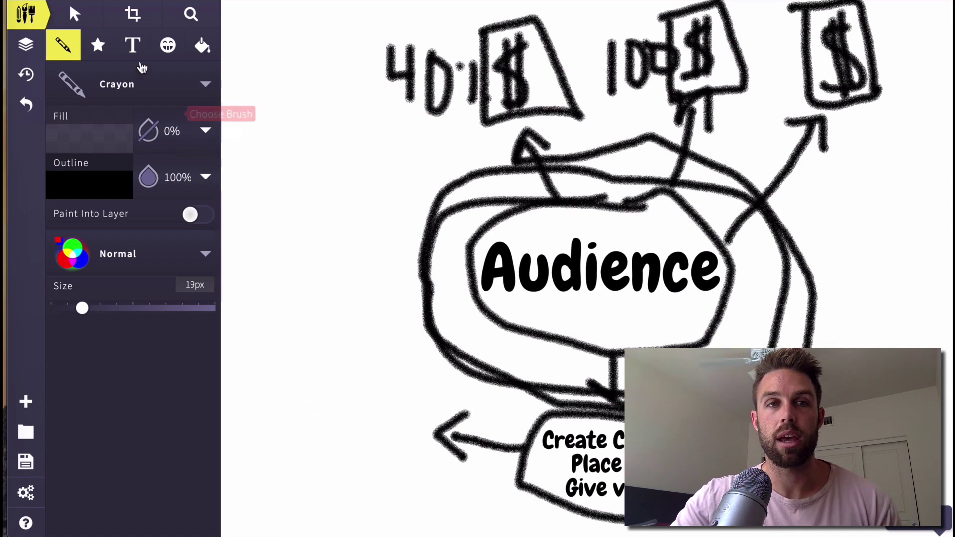
click(132, 44)
click(255, 388)
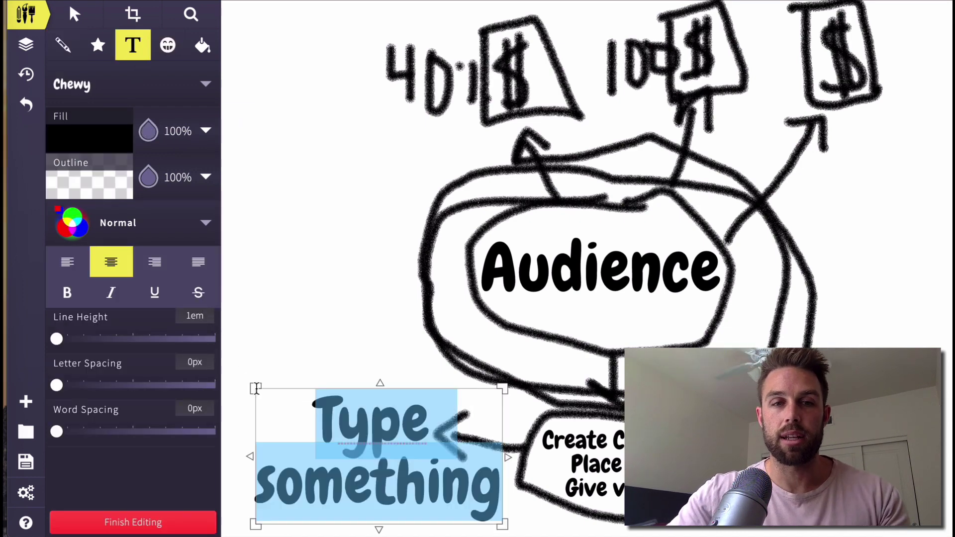
text(Lead ma)
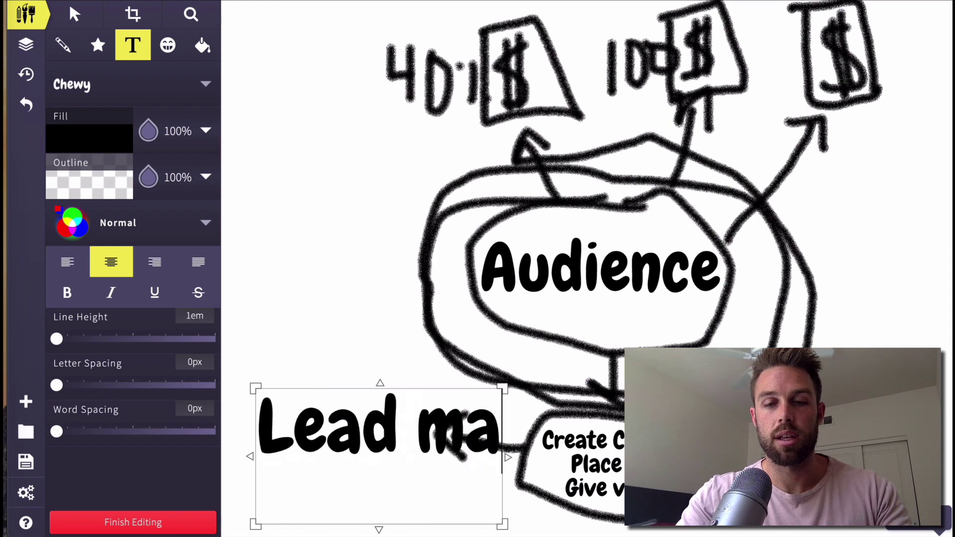
text(genet)
key(BackSpace)
key(BackSpace)
key(BackSpace)
key(BackSpace)
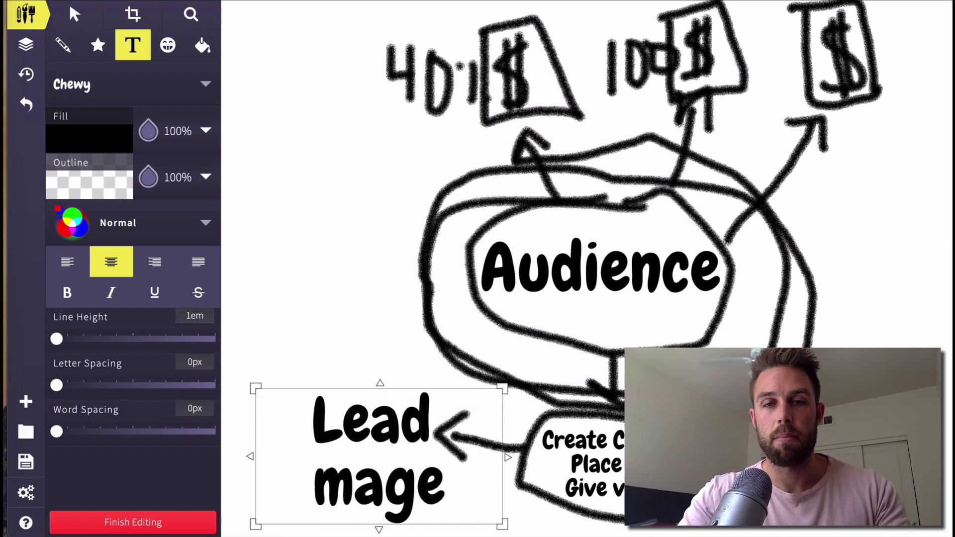
text(net)
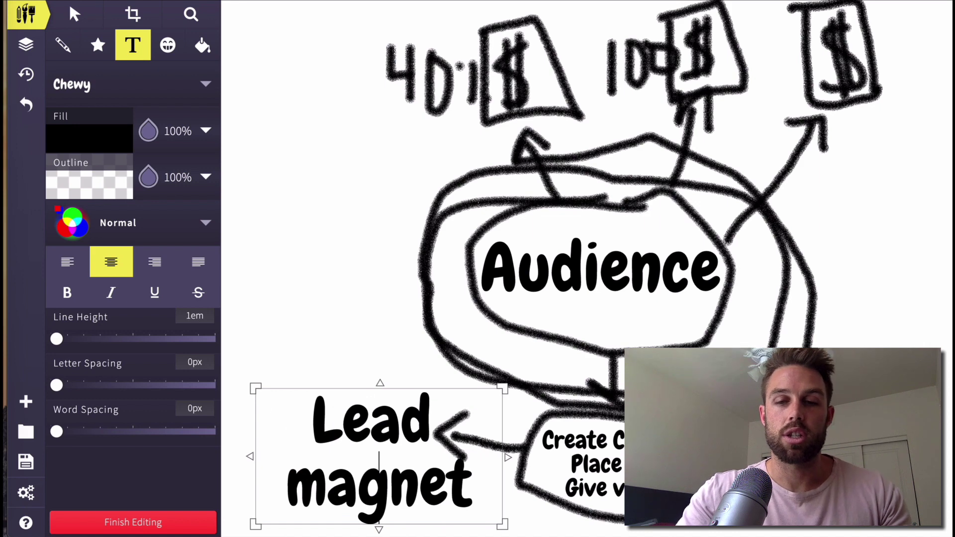
text( (ex)
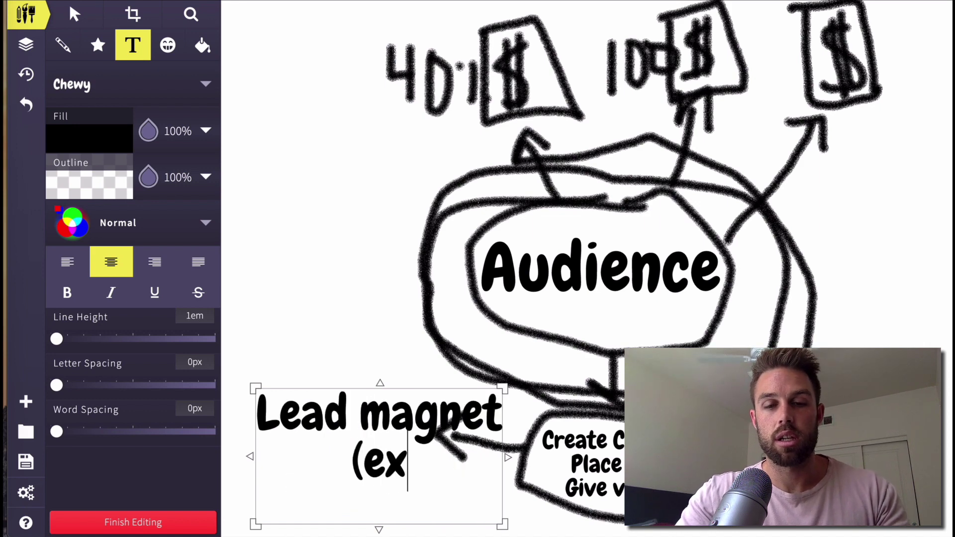
text(changing va)
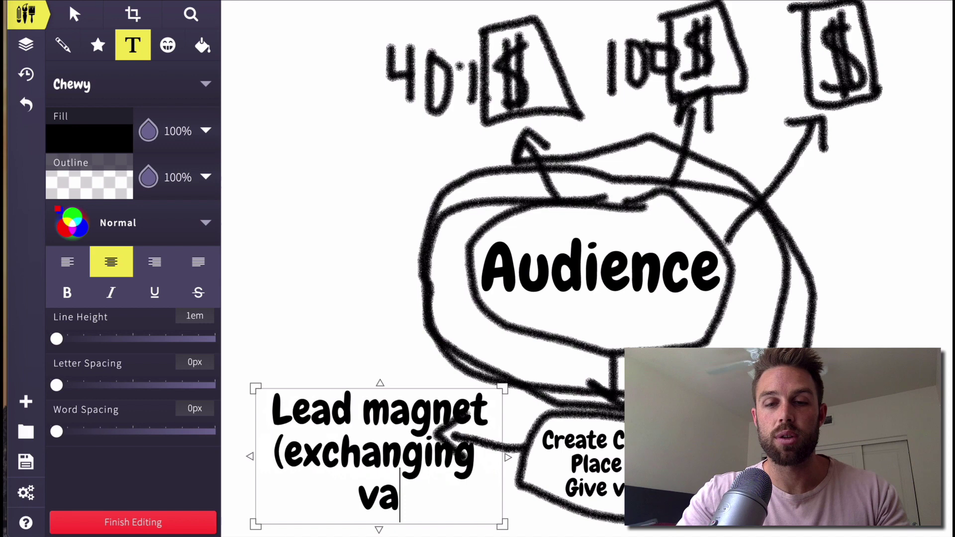
text(lue for con)
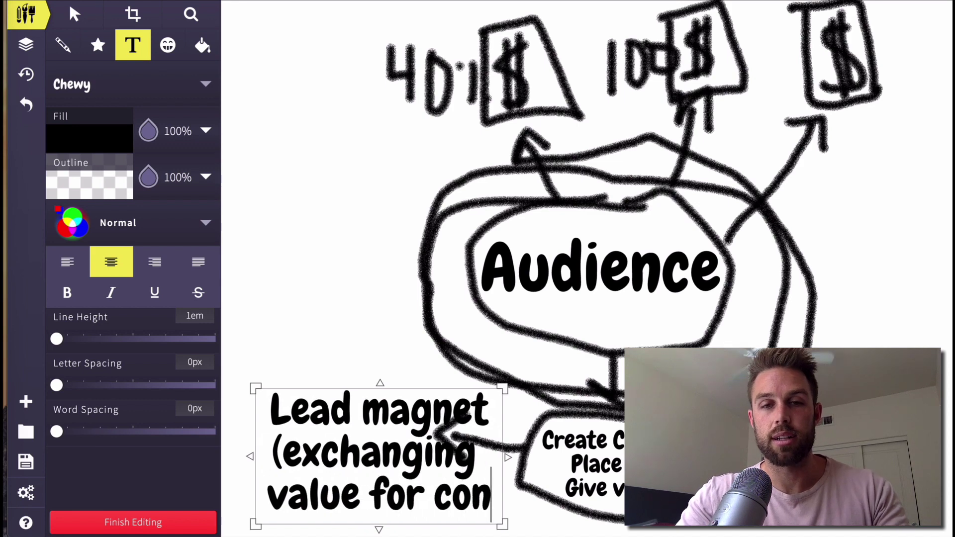
key(BackSpace)
text(ntact)
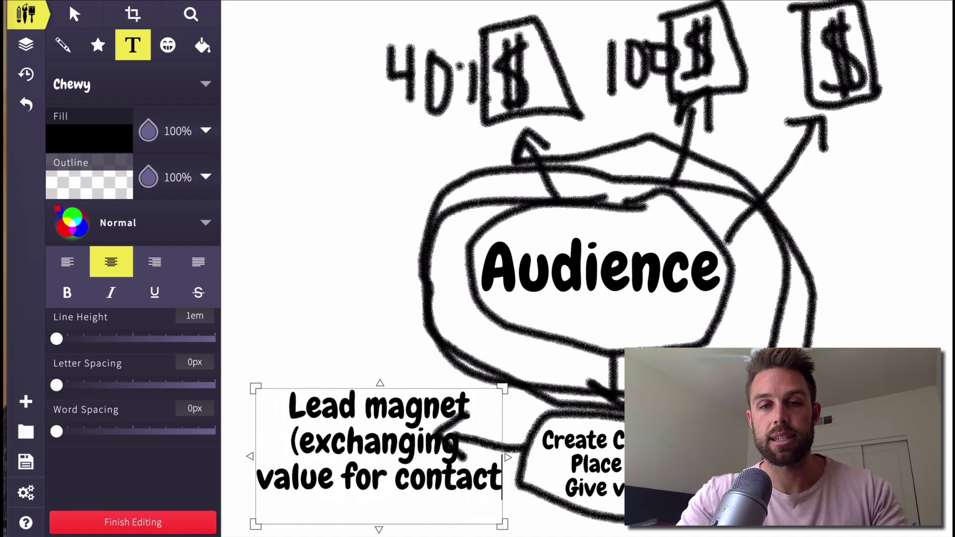
text( details))
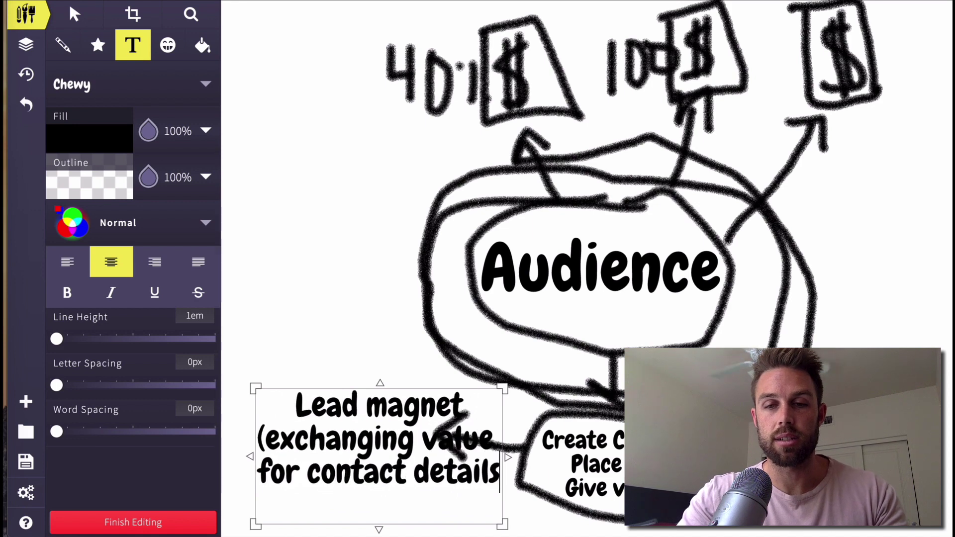
click(305, 255)
click(73, 15)
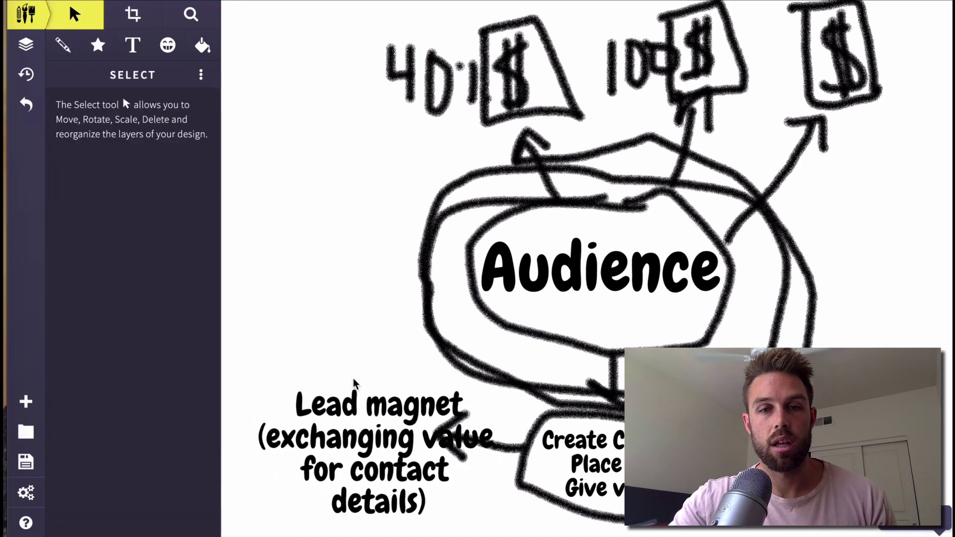
Step: Drag the Lead magnet note up and left beside the arrow, then deselect it
click(372, 408)
drag(372, 408, 339, 370)
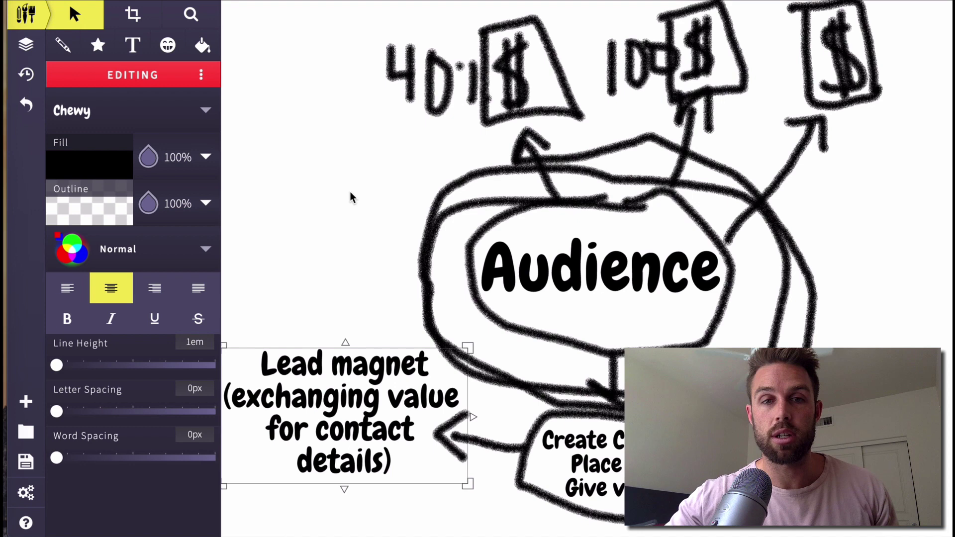
click(319, 220)
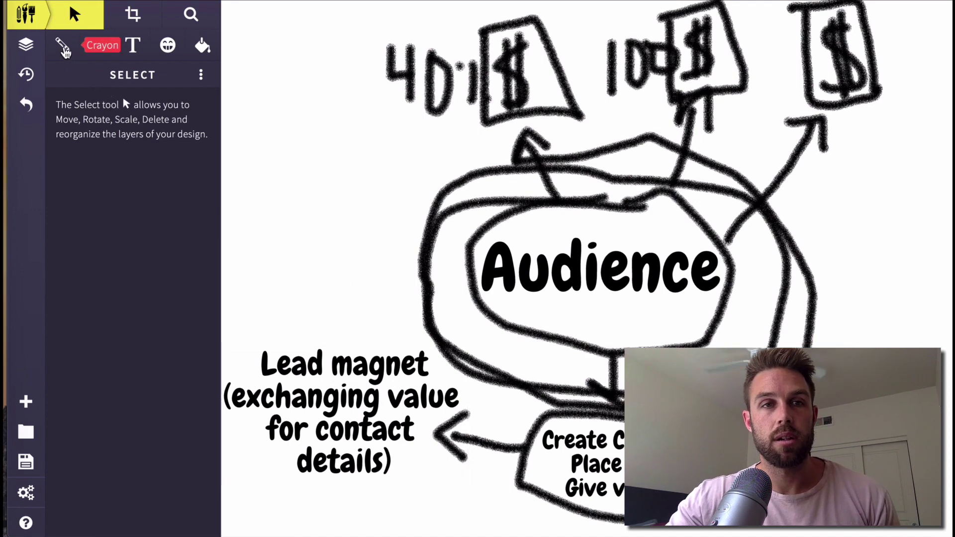
Step: With the Crayon, write 'Email' above the Lead magnet note and 'SM' under Audience
click(63, 44)
mouse_move(252, 294)
mouse_down()
mouse_move(256, 326)
mouse_move(250, 279)
mouse_move(253, 315)
mouse_move(284, 324)
mouse_move(330, 315)
mouse_move(330, 306)
mouse_move(345, 328)
mouse_move(348, 309)
mouse_move(356, 328)
mouse_up()
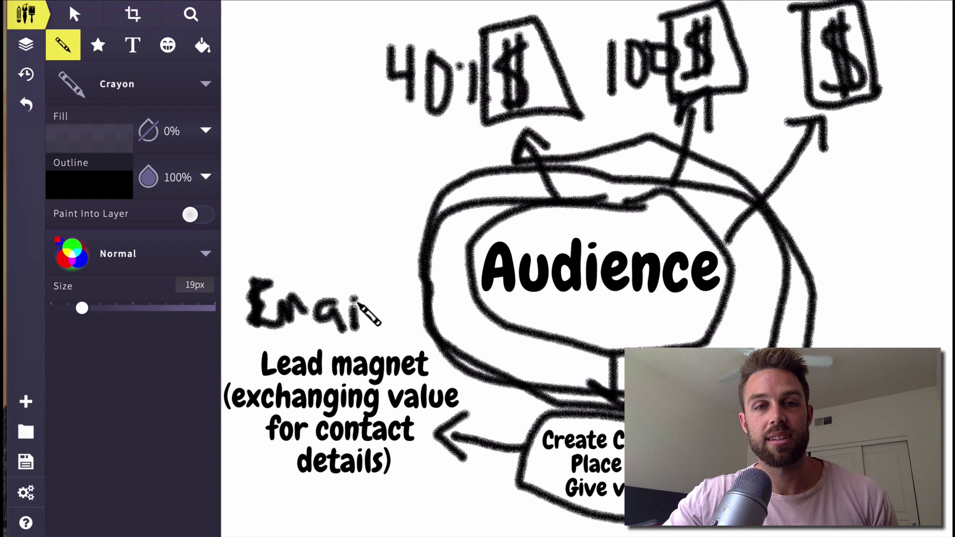
click(377, 272)
drag(376, 271, 383, 350)
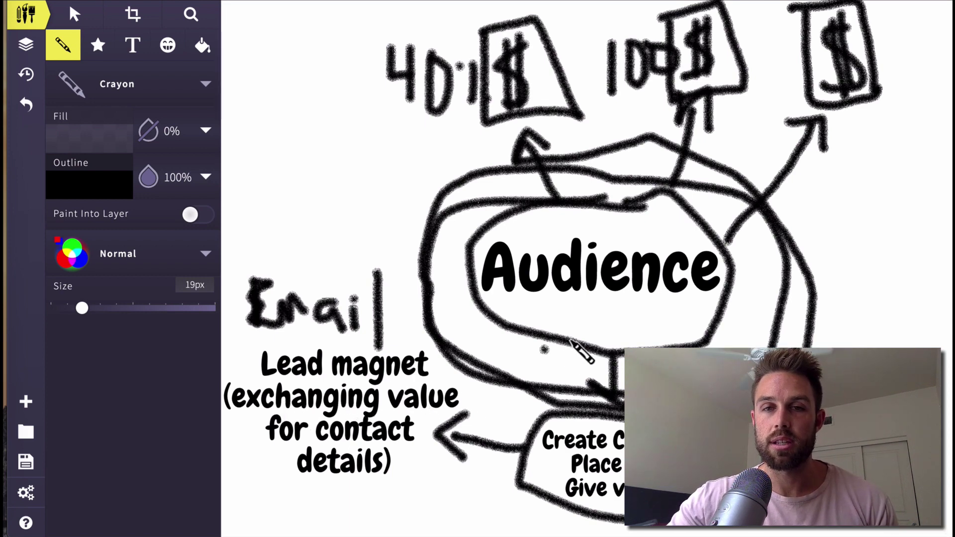
mouse_move(602, 303)
mouse_down()
mouse_move(610, 337)
mouse_move(629, 293)
mouse_move(658, 309)
mouse_move(658, 332)
mouse_up()
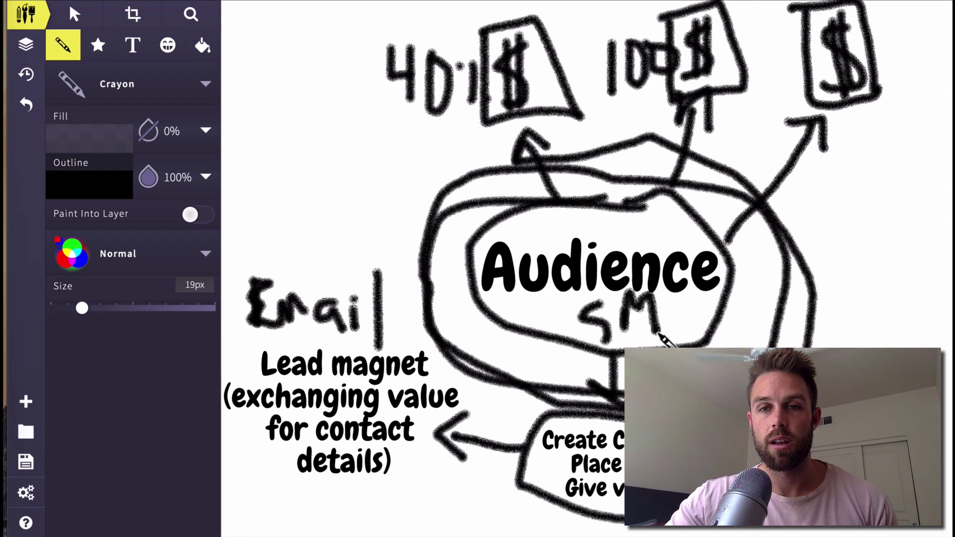
Step: Copy the Lead magnet note and drag it to the far right edge of the canvas
click(75, 15)
click(352, 421)
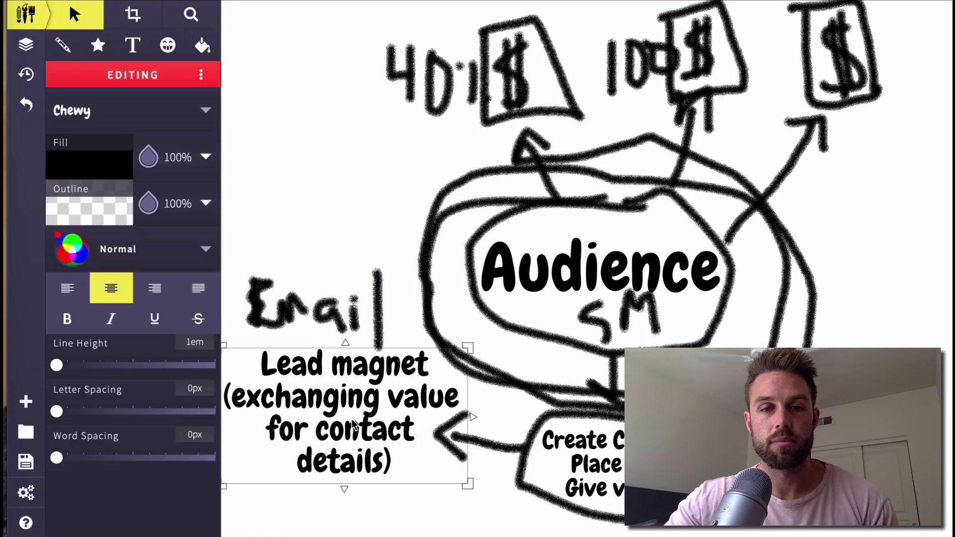
right_click(353, 420)
click(396, 275)
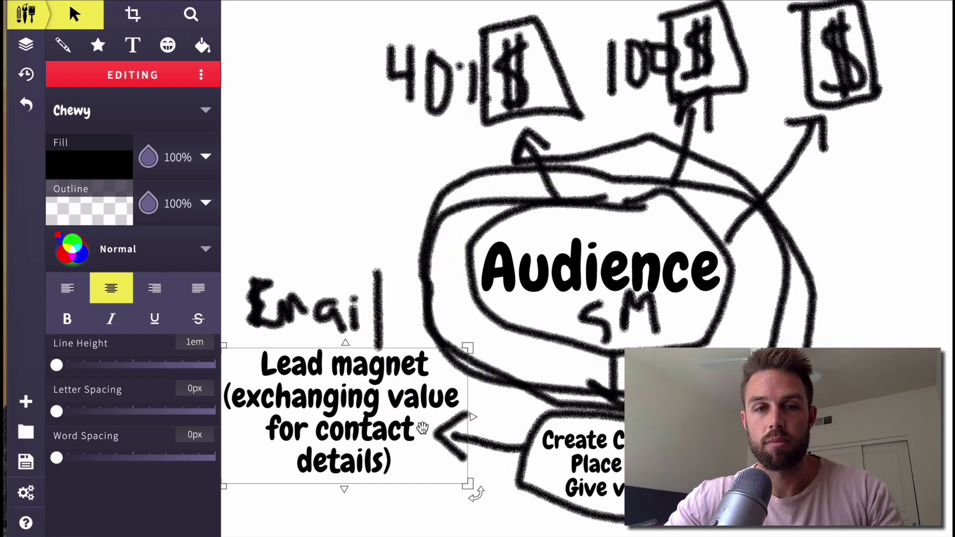
drag(422, 428, 897, 413)
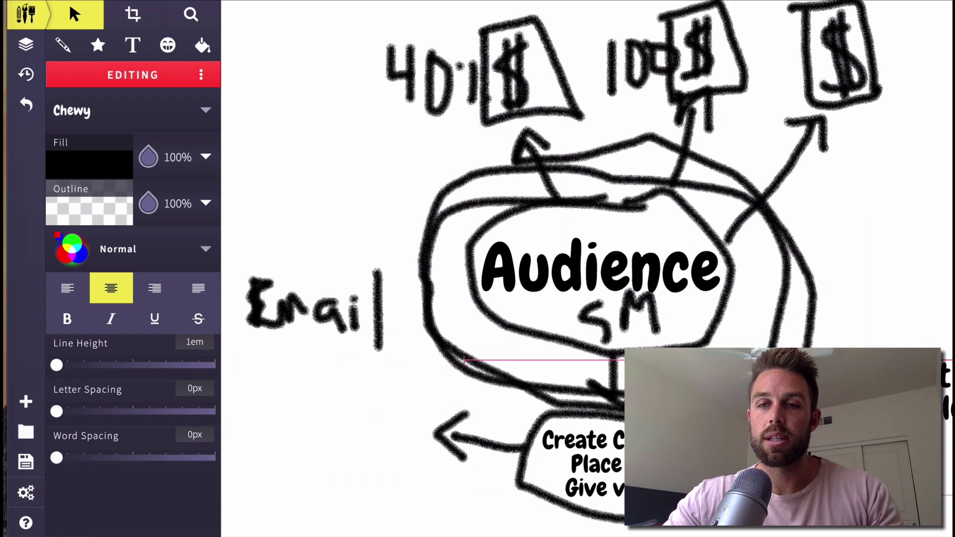
click(868, 312)
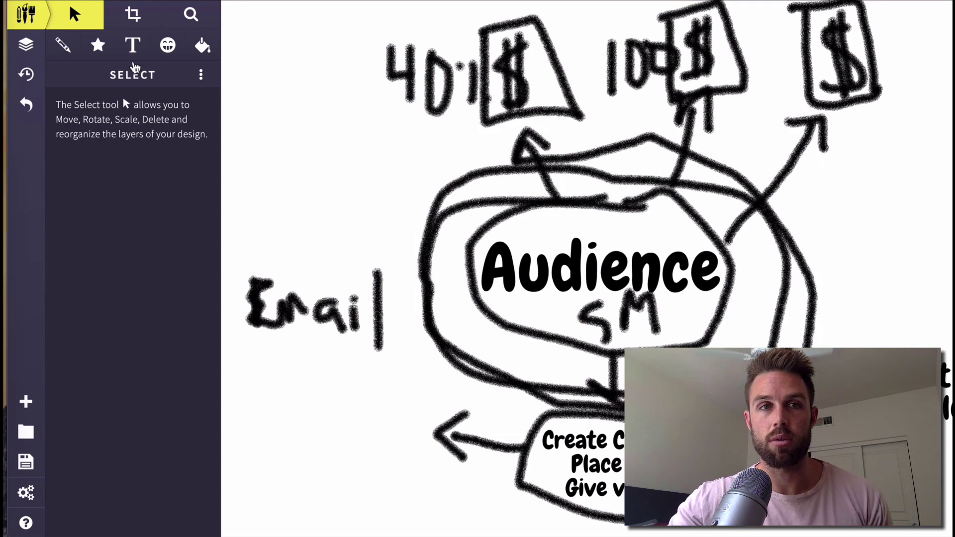
Step: Crayon-circle the 40%, 100% and right $ boxes, then loop again around the Audience oval
click(63, 45)
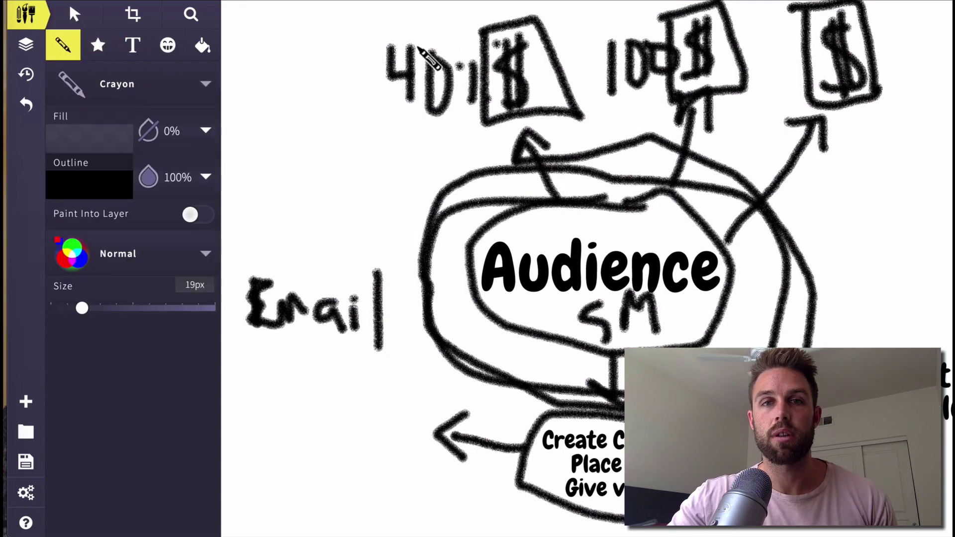
mouse_move(427, 54)
mouse_down()
mouse_move(603, 128)
mouse_move(529, 46)
mouse_move(440, 20)
mouse_up()
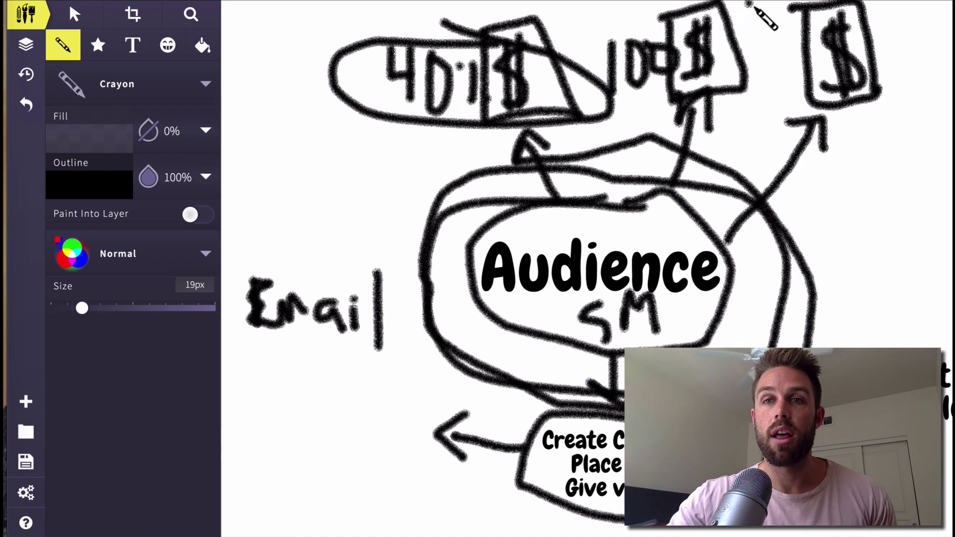
mouse_move(746, 11)
mouse_down()
mouse_move(650, 11)
mouse_move(603, 85)
mouse_move(728, 124)
mouse_up()
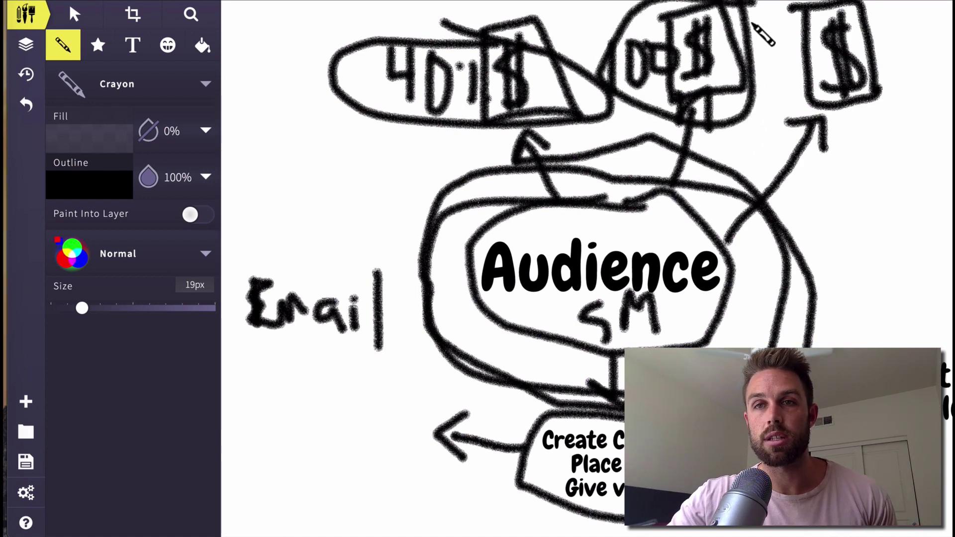
mouse_move(895, 40)
mouse_down()
mouse_move(776, 35)
mouse_move(759, 194)
mouse_up()
drag(852, 183, 897, 34)
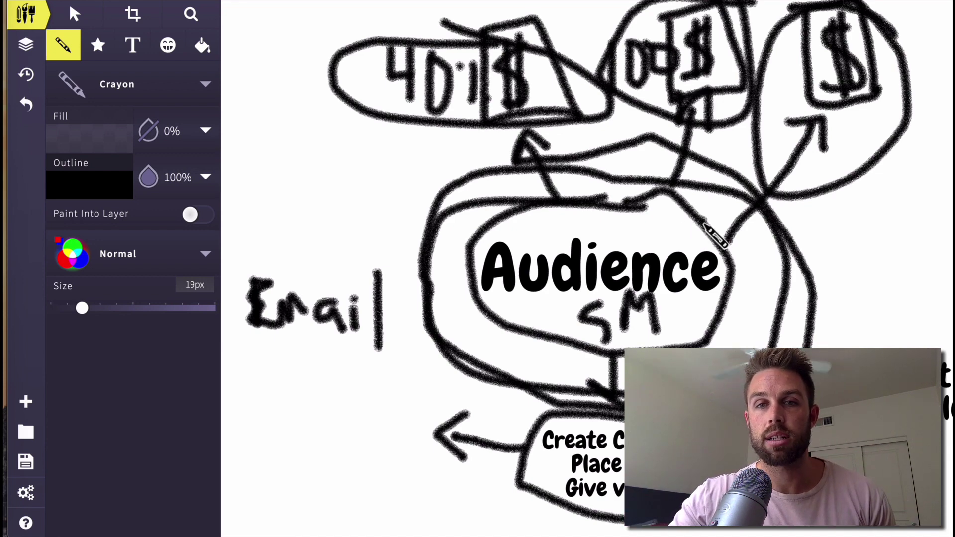
mouse_move(479, 198)
mouse_down()
mouse_move(448, 273)
mouse_move(517, 377)
mouse_move(624, 397)
mouse_up()
mouse_move(773, 343)
mouse_down()
mouse_move(757, 239)
mouse_move(617, 160)
mouse_up()
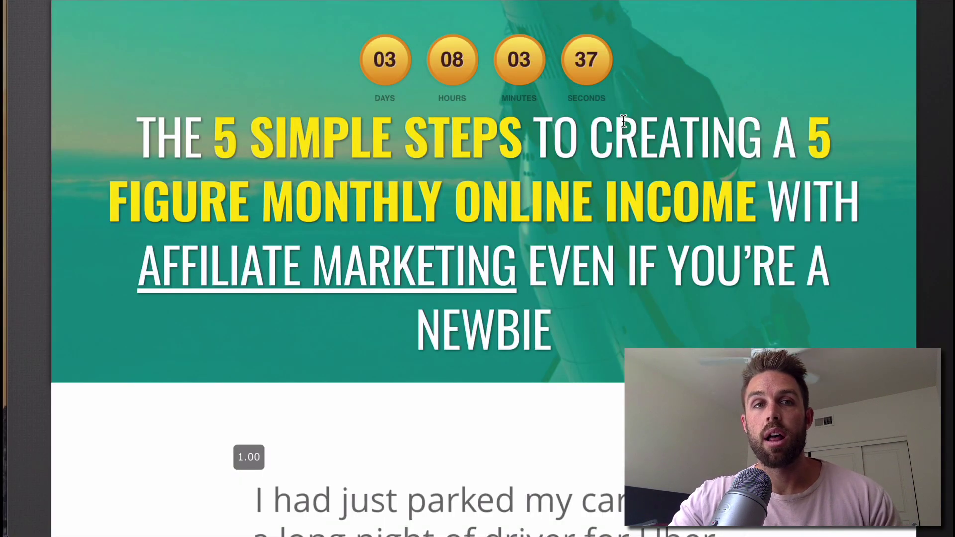
Step: Scroll through the affiliate marketing sales page and back up to its countdown headline
scroll(624, 121, up, 1)
scroll(623, 121, down, 20)
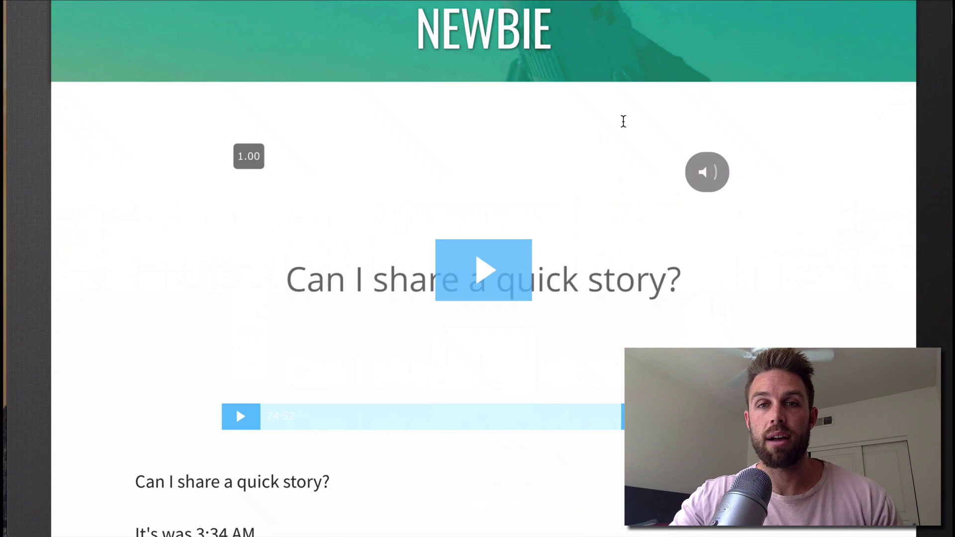
scroll(623, 121, down, 20)
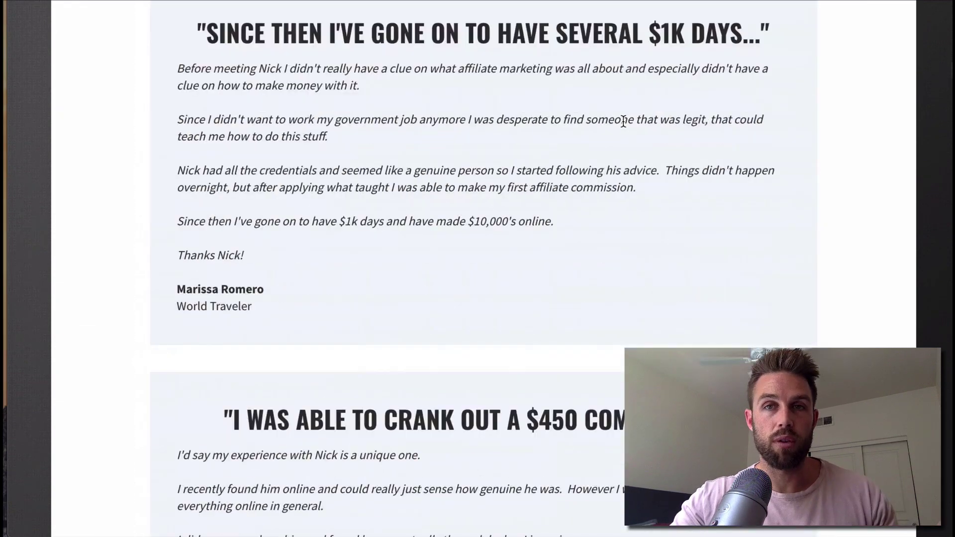
scroll(623, 121, up, 20)
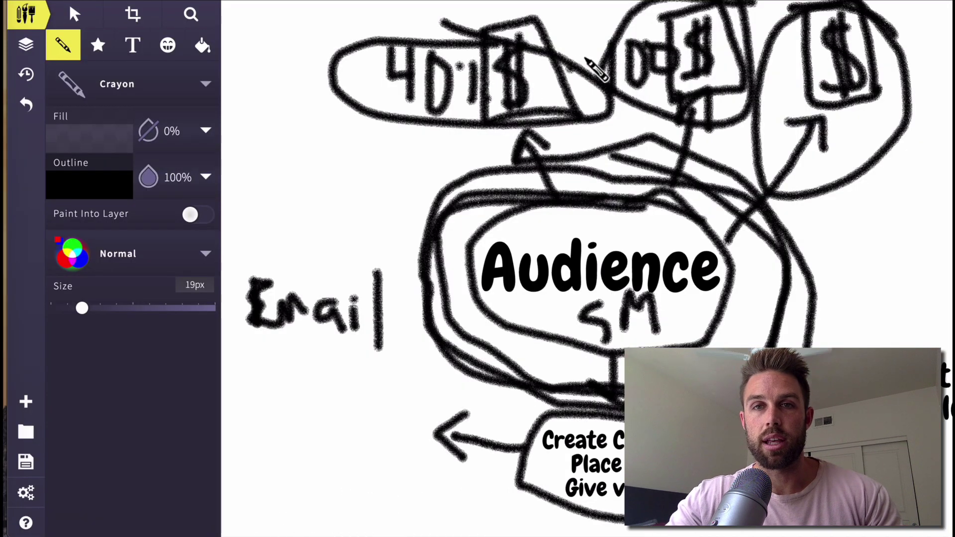
Step: Set the crayon outline to red ff0000 and draw a gray filled shape across the top right
drag(588, 5, 587, 63)
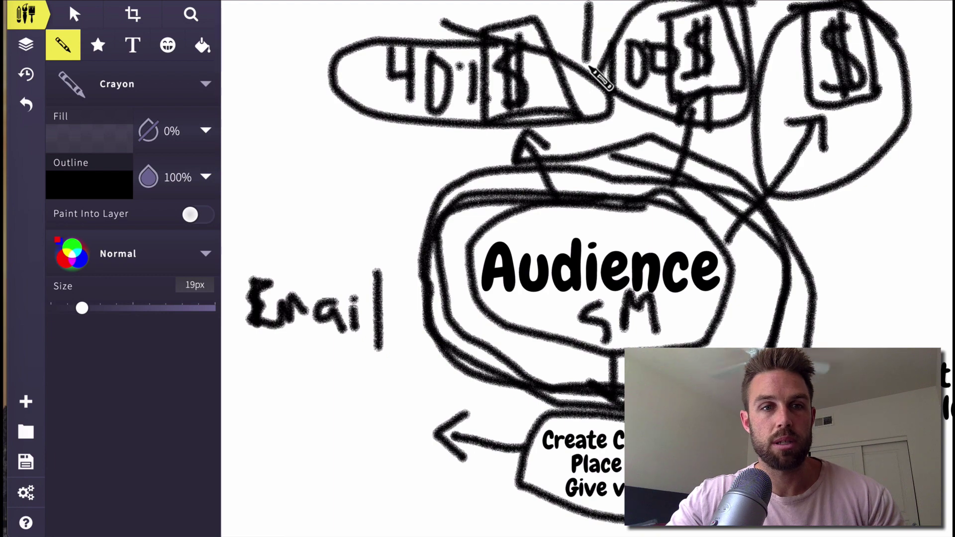
click(78, 269)
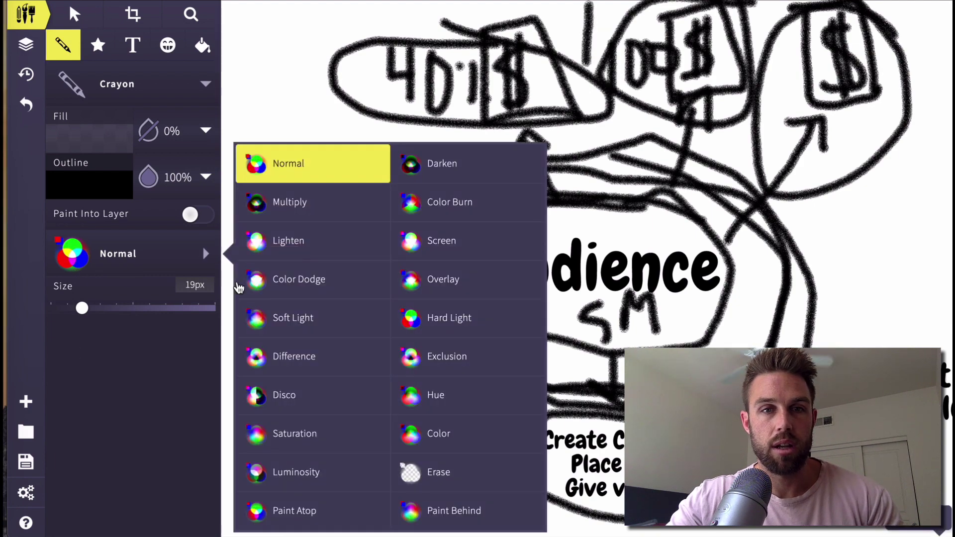
click(81, 269)
click(205, 253)
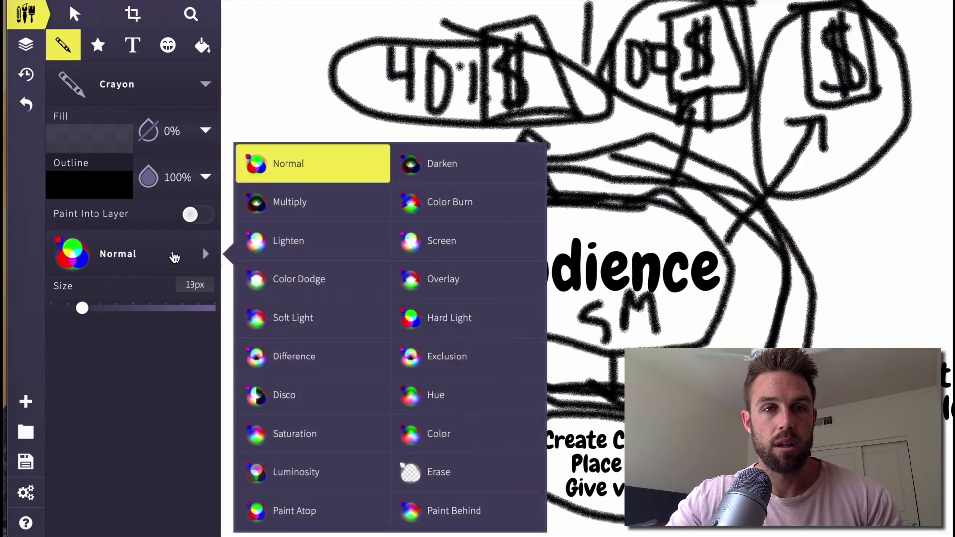
click(205, 253)
click(106, 196)
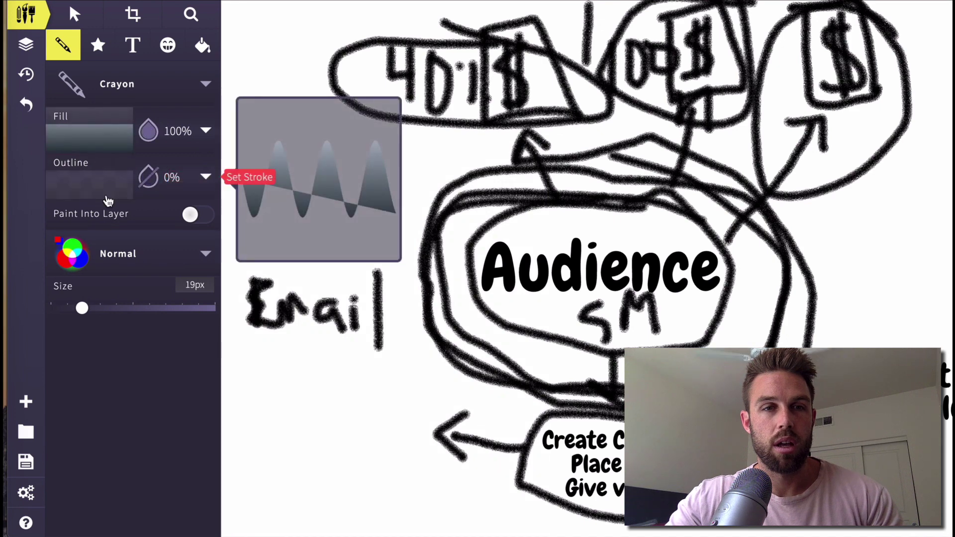
click(368, 341)
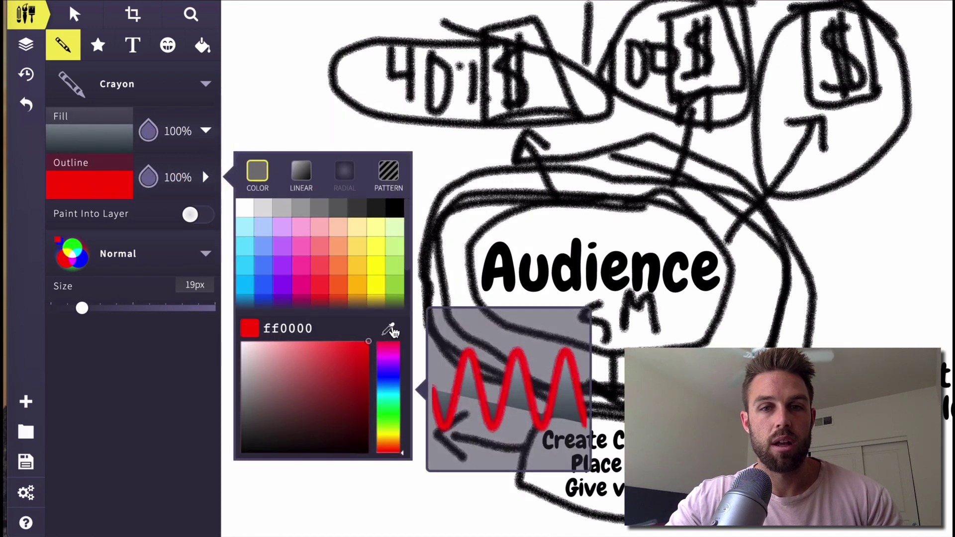
mouse_move(582, 14)
mouse_down()
mouse_move(582, 191)
mouse_move(632, 211)
mouse_move(748, 185)
mouse_move(945, 231)
mouse_move(945, 97)
mouse_move(930, 19)
mouse_up()
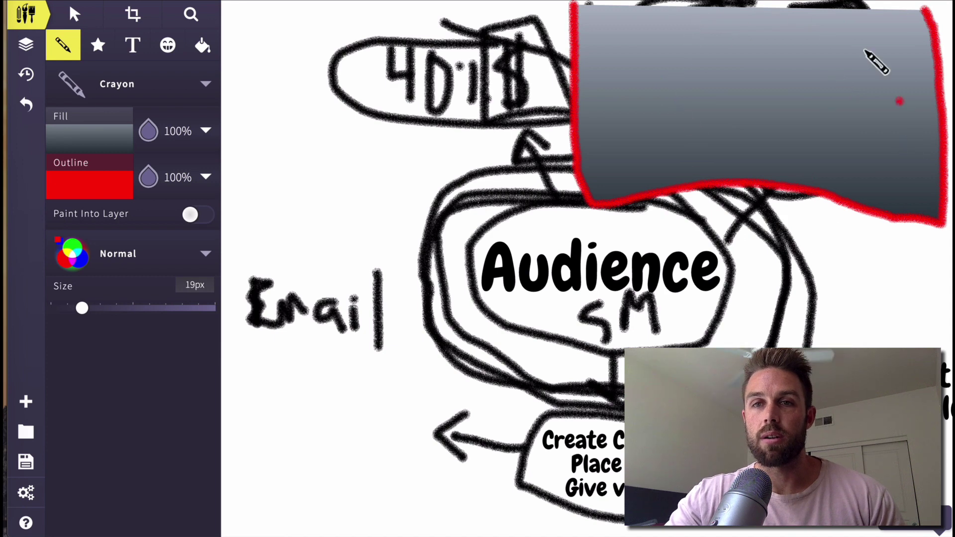